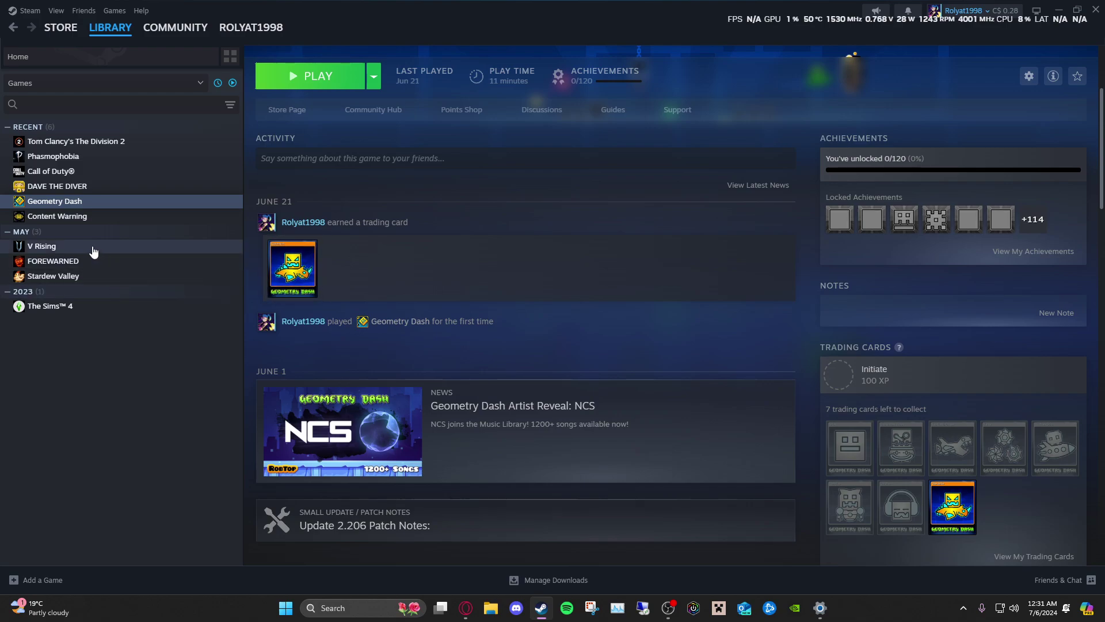
click(76, 261)
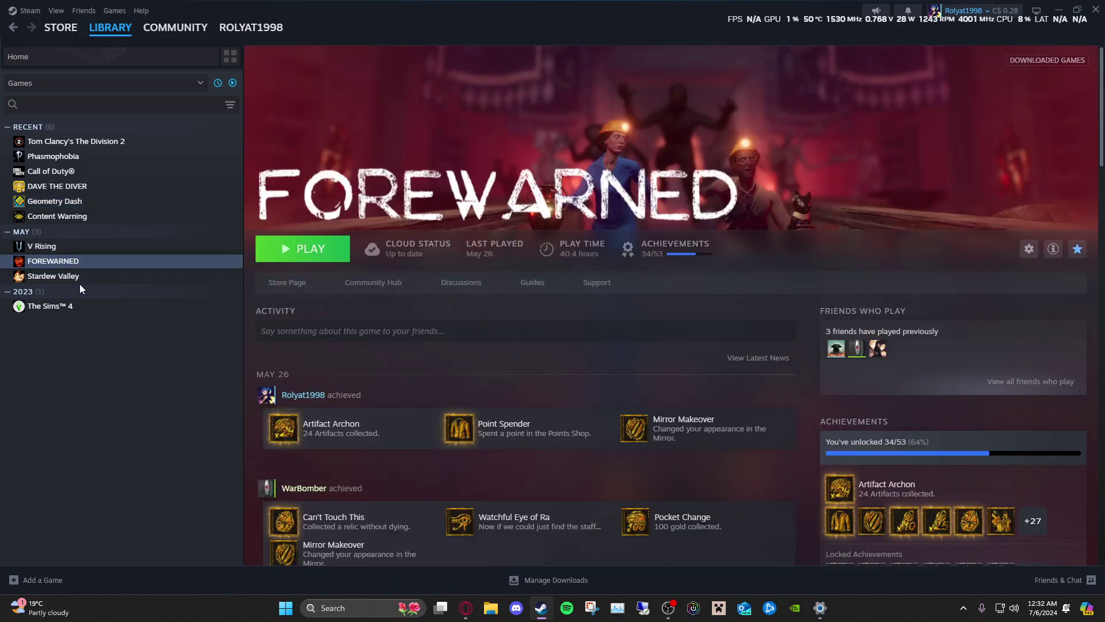
click(79, 277)
scroll(665, 375, down, 4)
scroll(663, 371, up, 5)
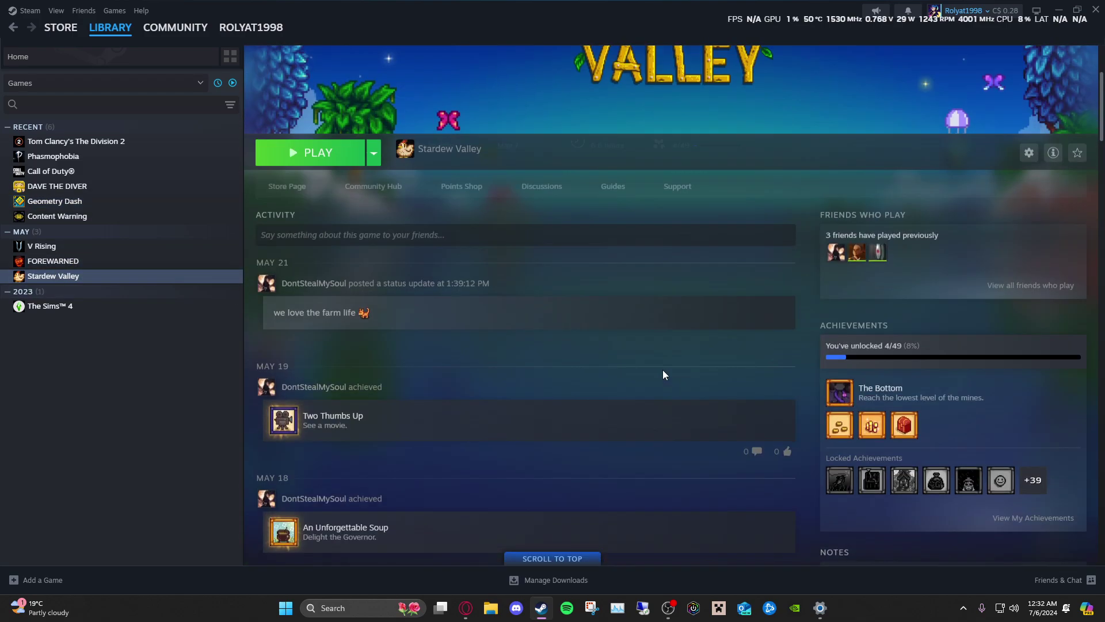
Step: Open the Screenshot Manager for Phasmophobia from its Steam library page
click(82, 158)
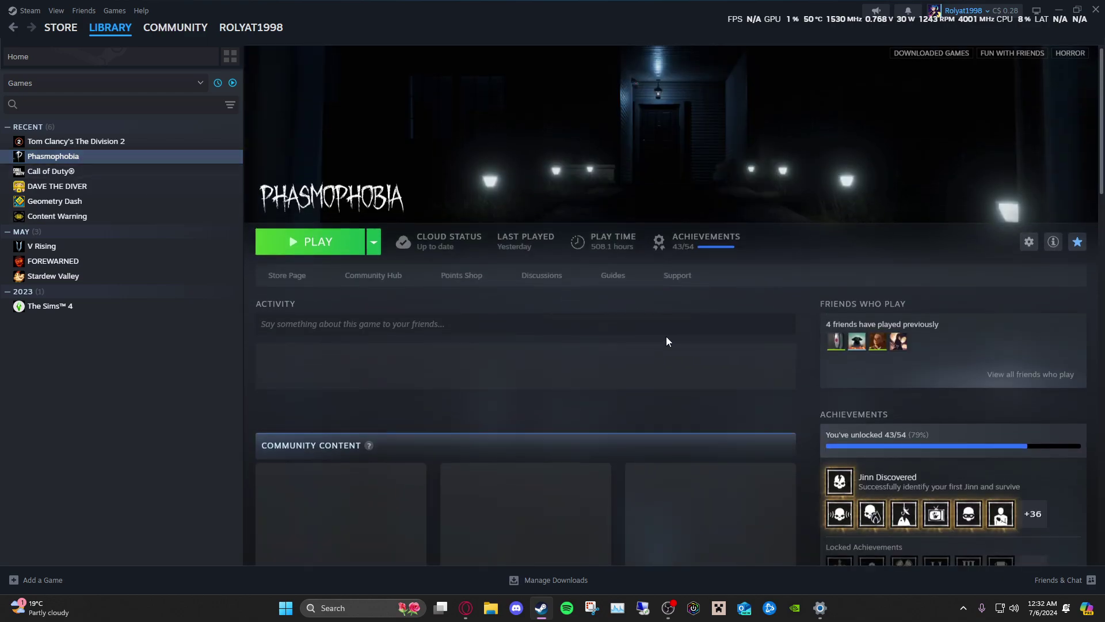
scroll(665, 338, down, 10)
scroll(809, 412, down, 4)
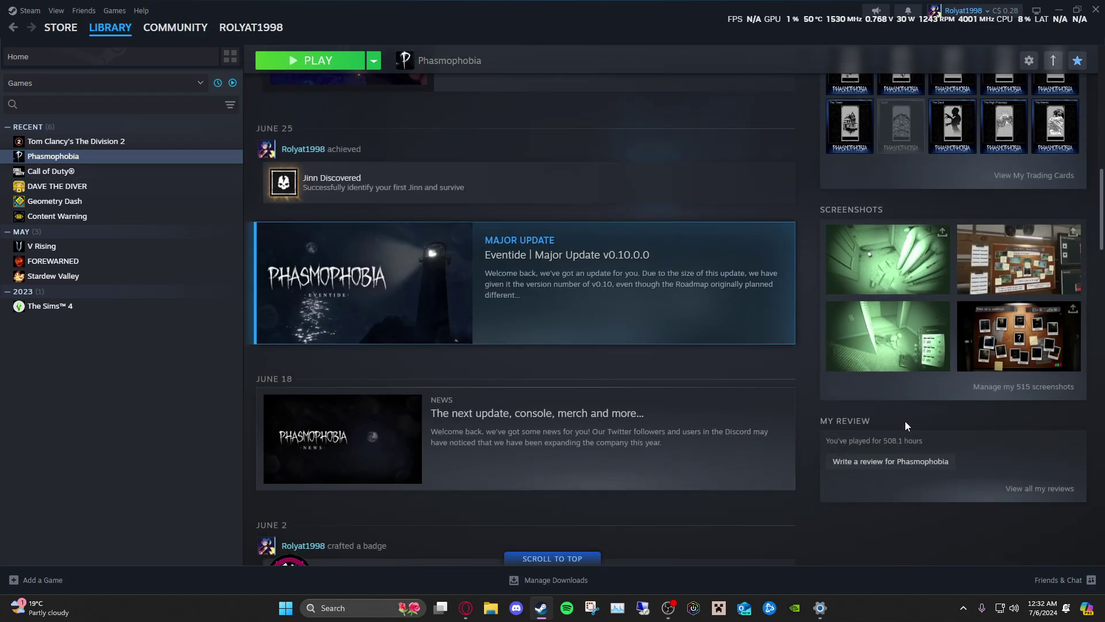
click(1013, 387)
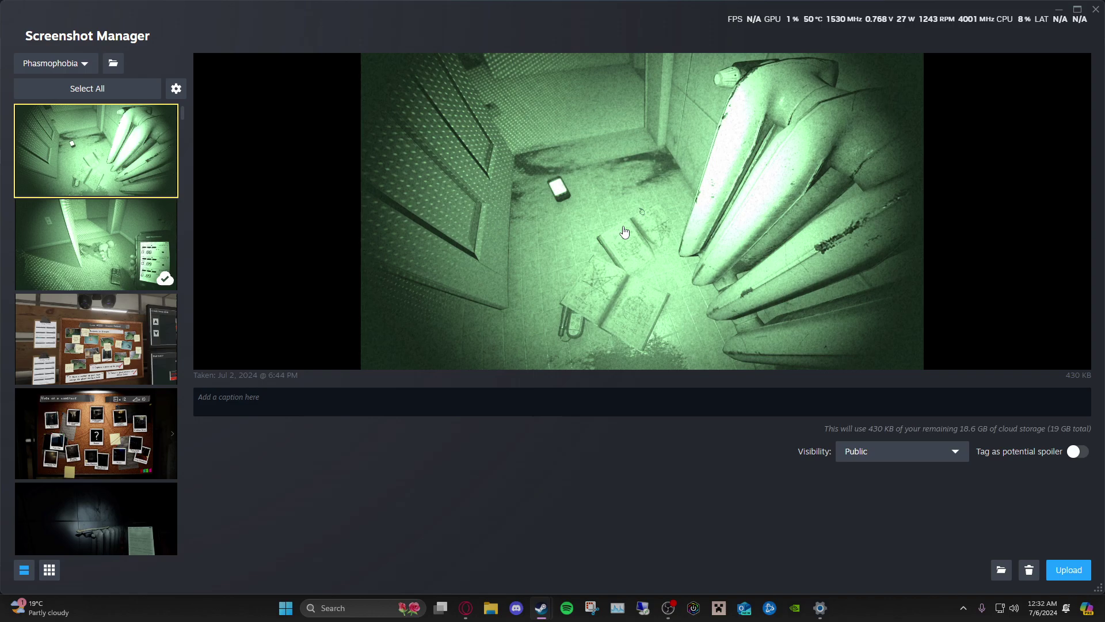
Step: Enlarge the newest Phasmophobia screenshot, browse to its location on disk, and maximize the folder window
click(624, 233)
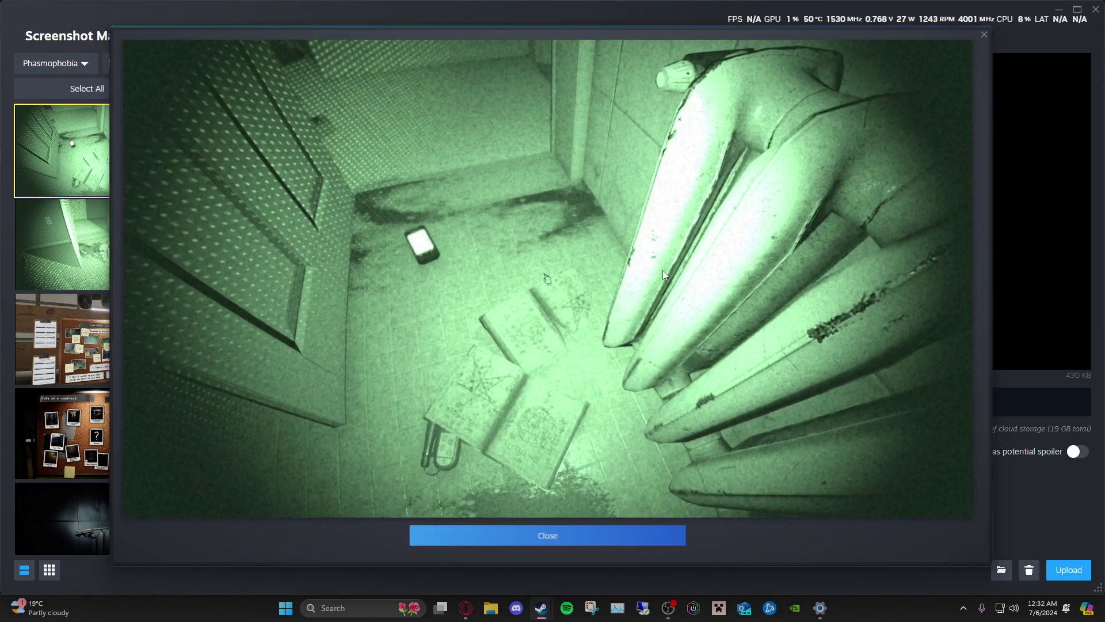
right_click(714, 270)
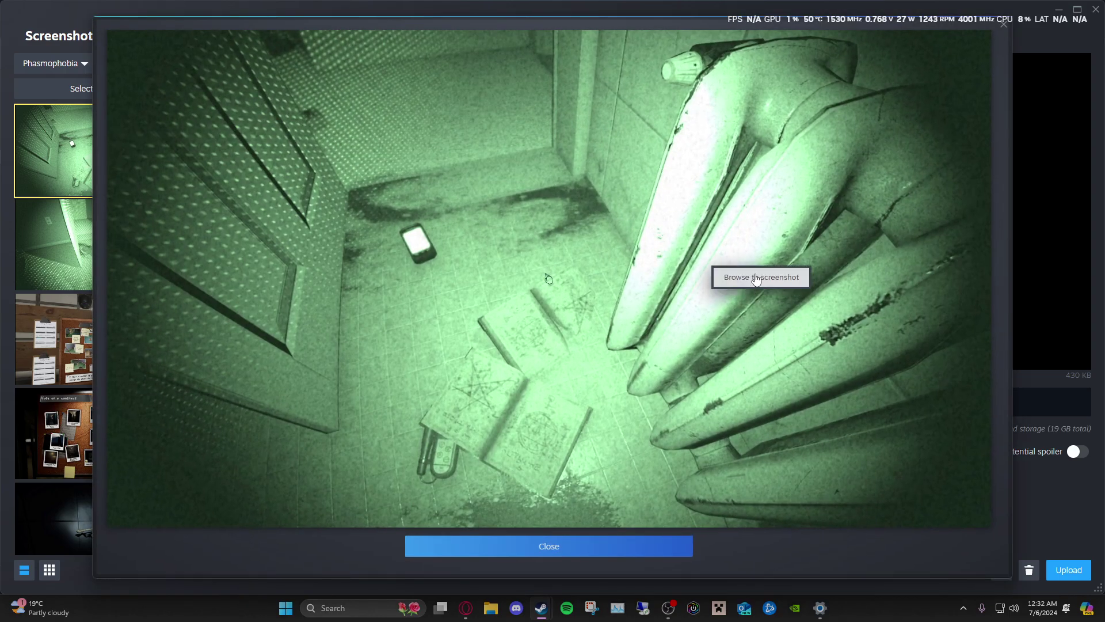
click(755, 279)
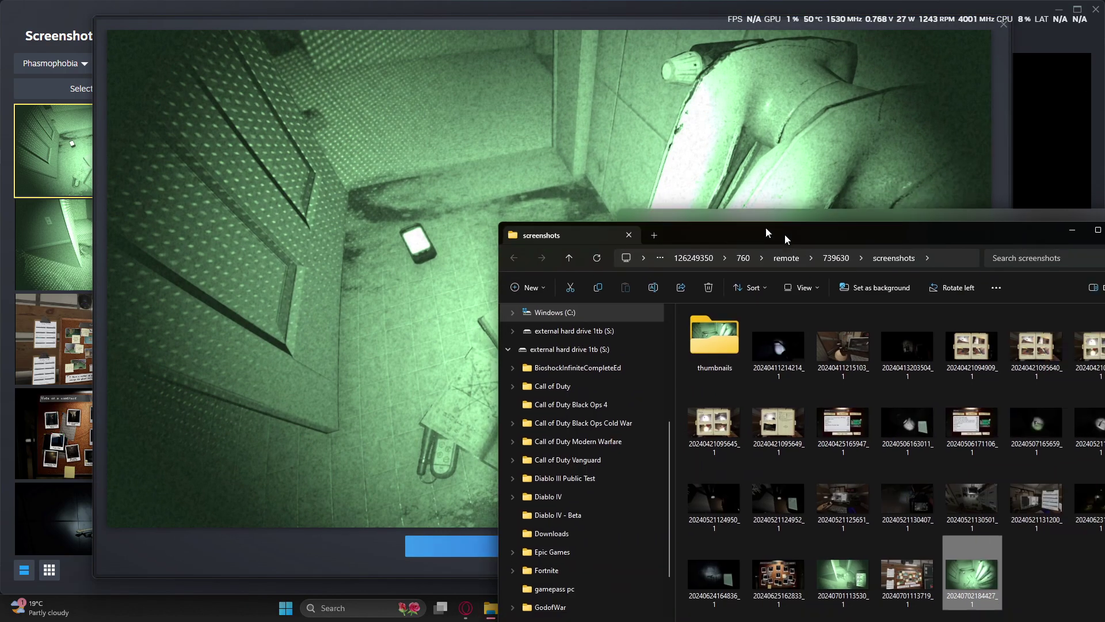
drag(785, 234, 512, 81)
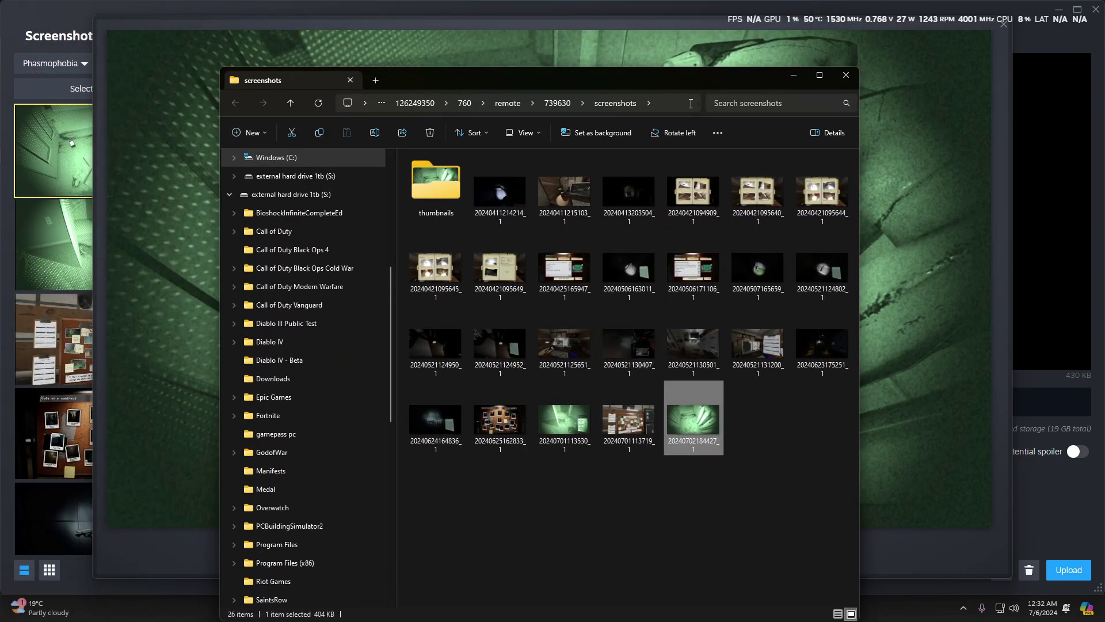
double_click(662, 78)
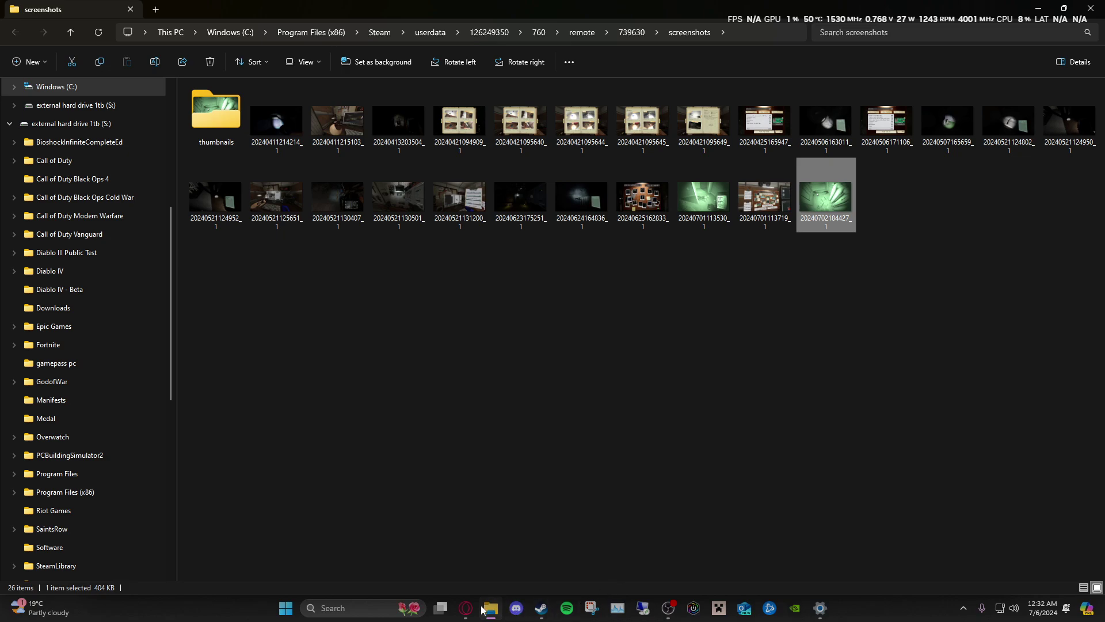
click(466, 608)
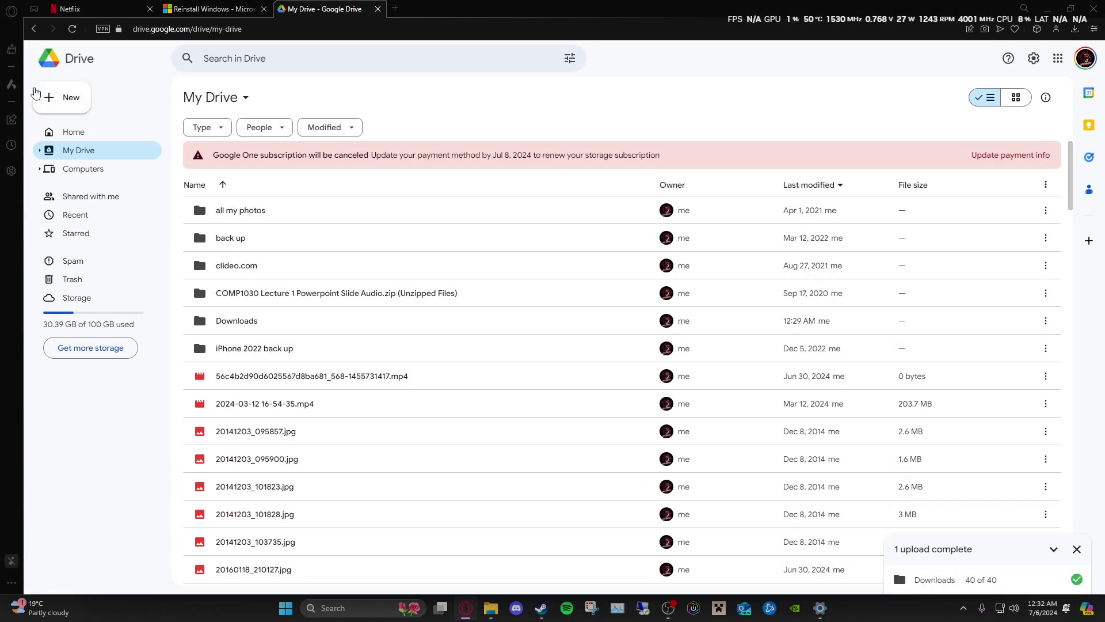
click(75, 113)
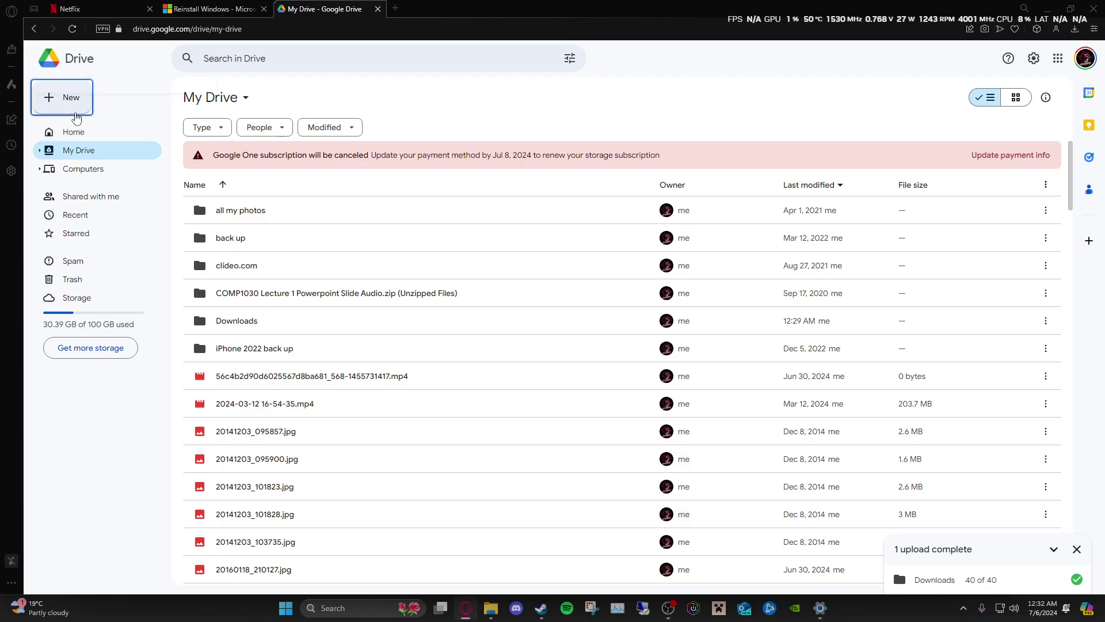
click(112, 140)
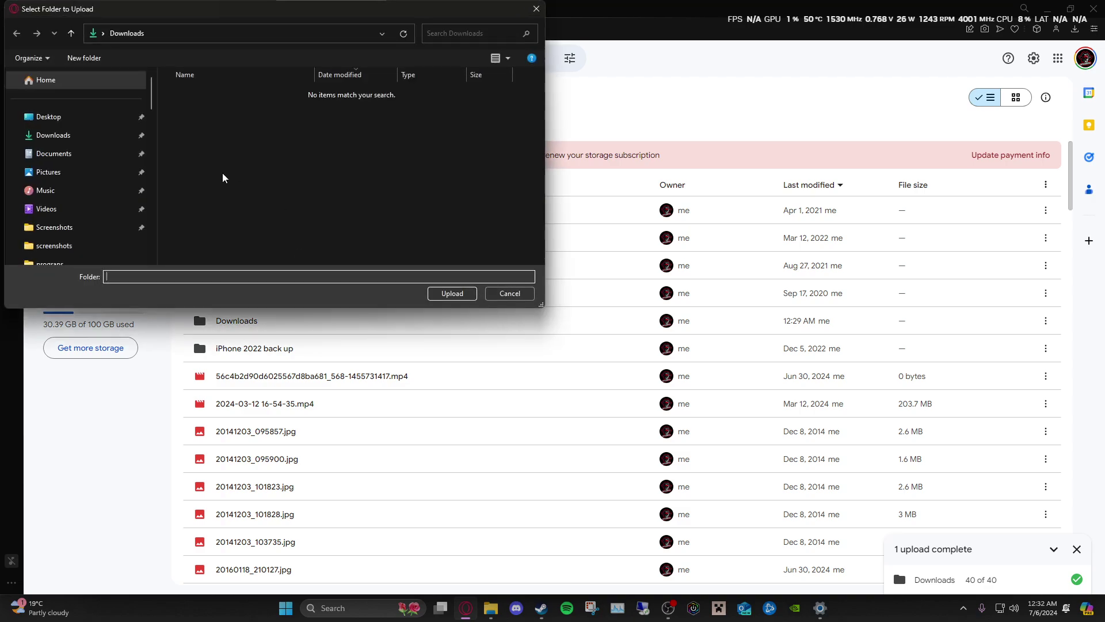
drag(306, 16, 424, 114)
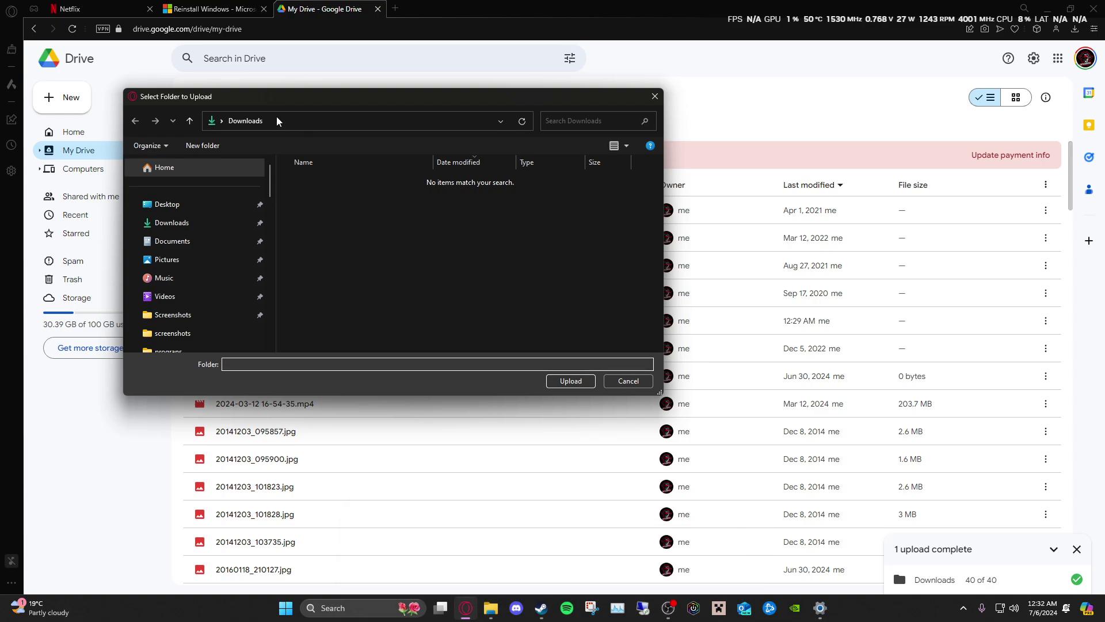
Step: Switch back to the screenshots folder window and snap it to one half of the screen
click(541, 608)
click(666, 548)
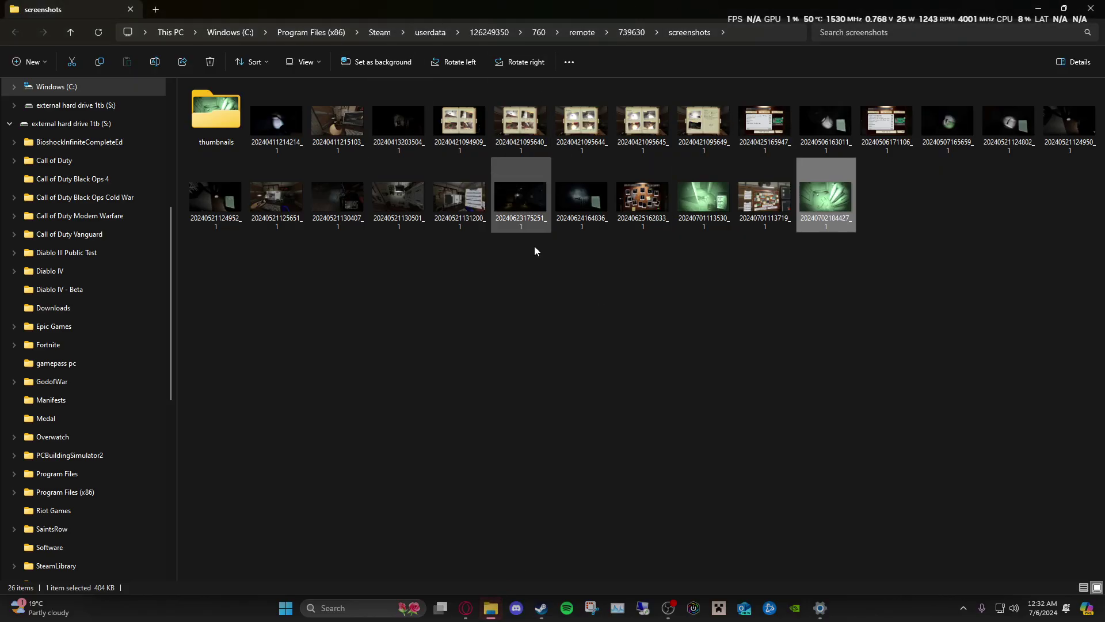
key(super+Left)
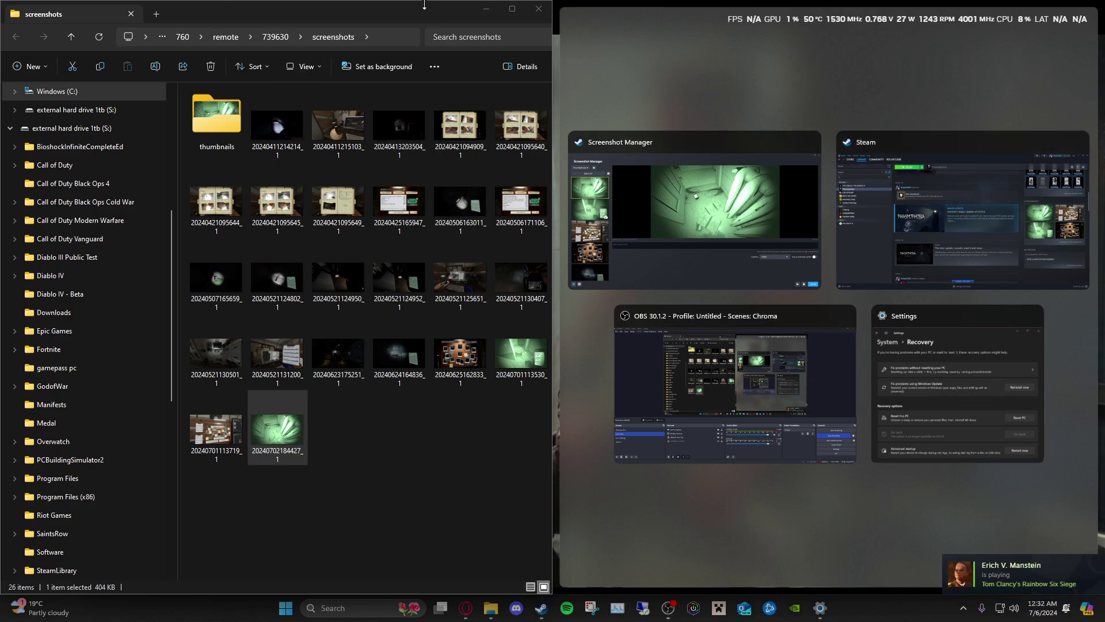
click(667, 559)
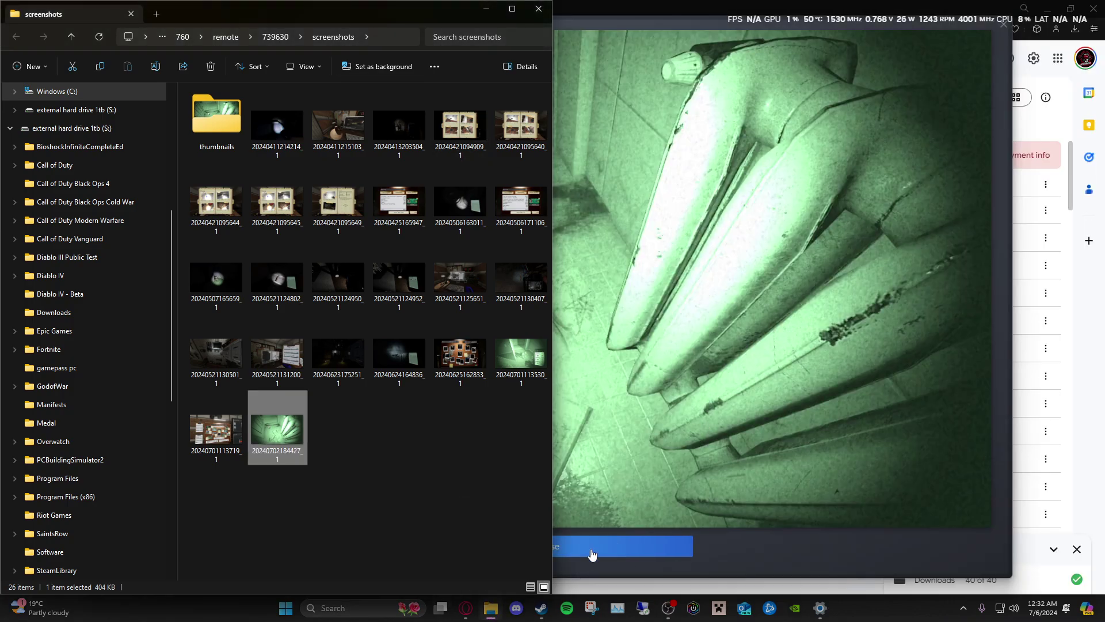
Step: Cancel the open folder upload in the browser and arrange Google Drive side by side with the screenshots folder window
click(464, 610)
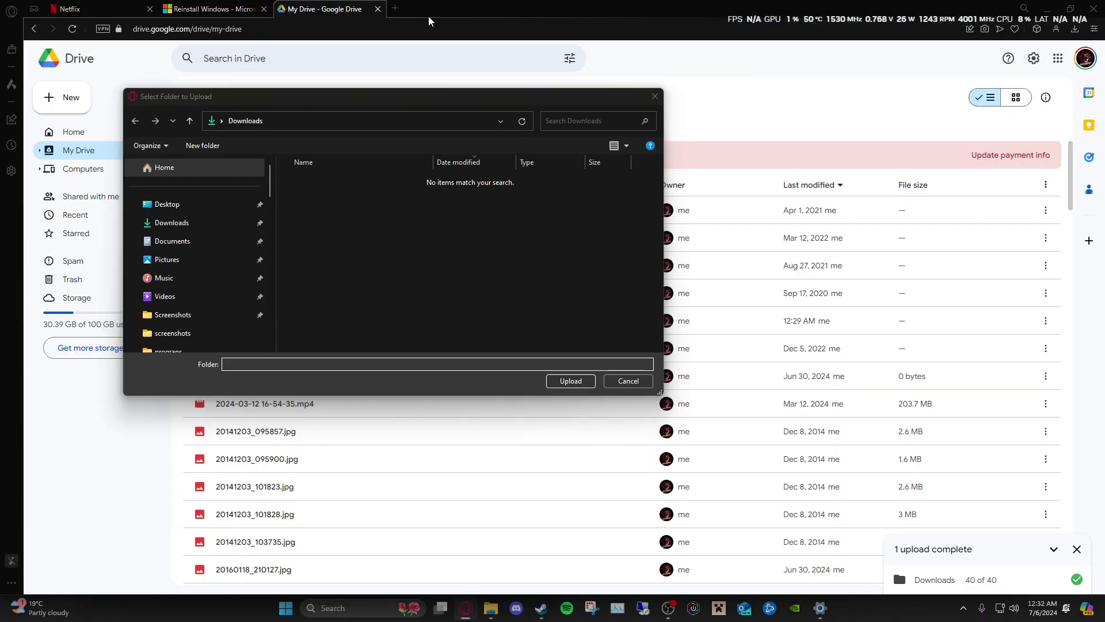
click(655, 96)
click(1048, 9)
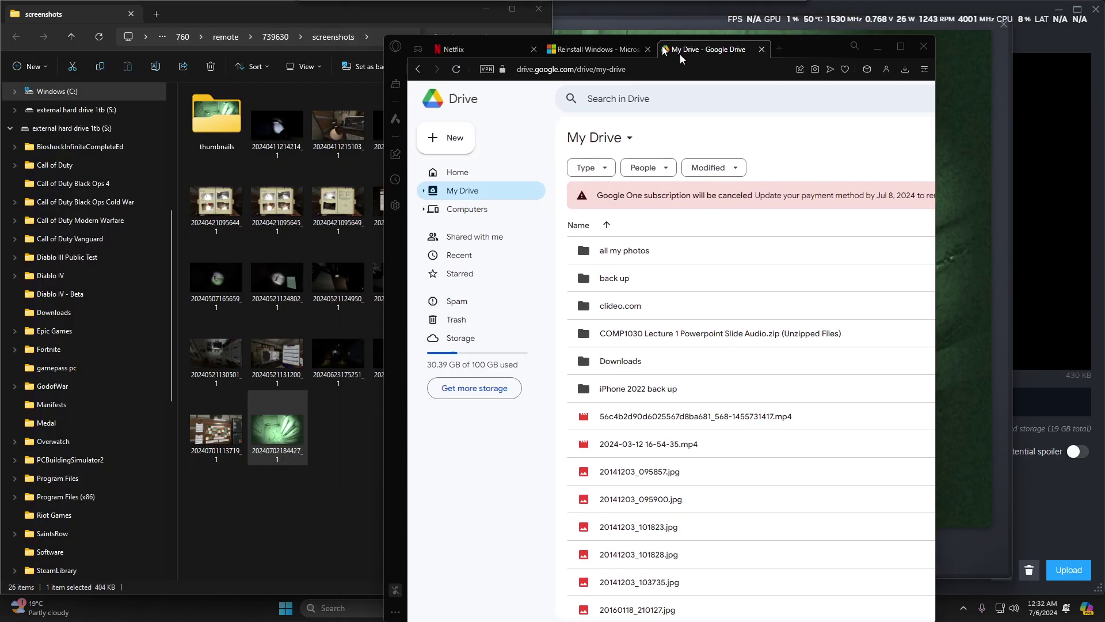
click(466, 608)
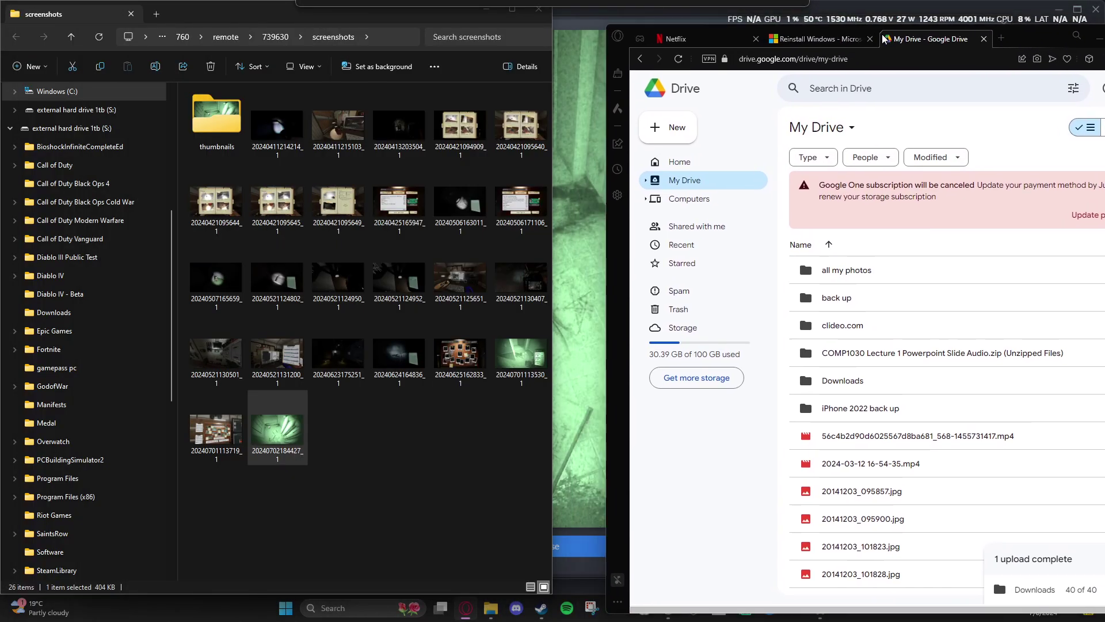
drag(898, 39, 2, 249)
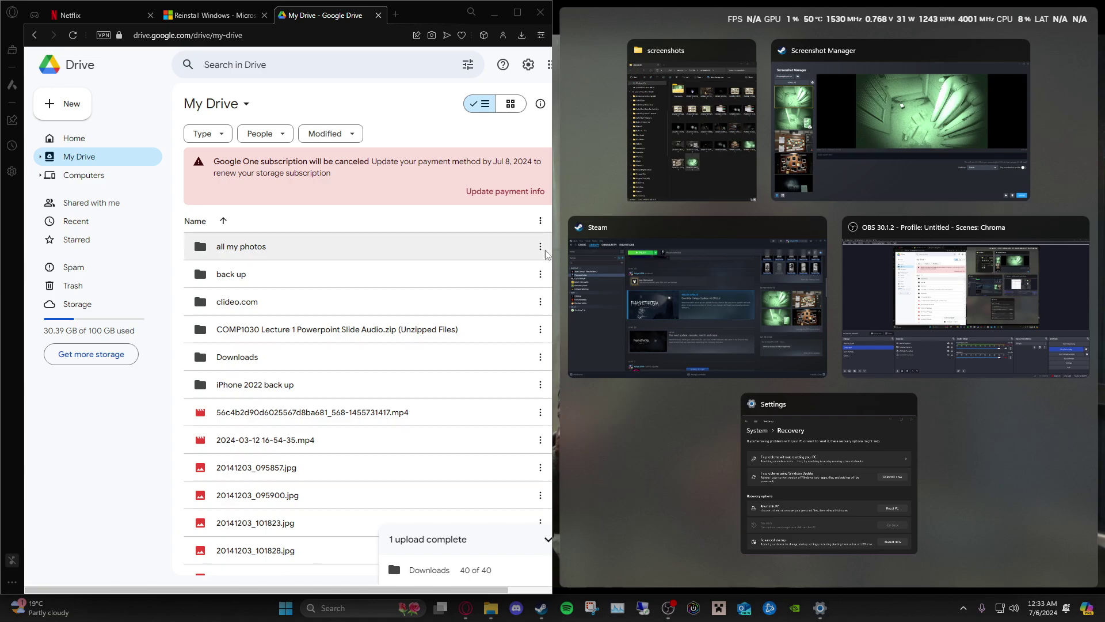
click(642, 115)
Step: Start a new folder upload in Google Drive and copy the full path of the Steam screenshots folder
click(64, 104)
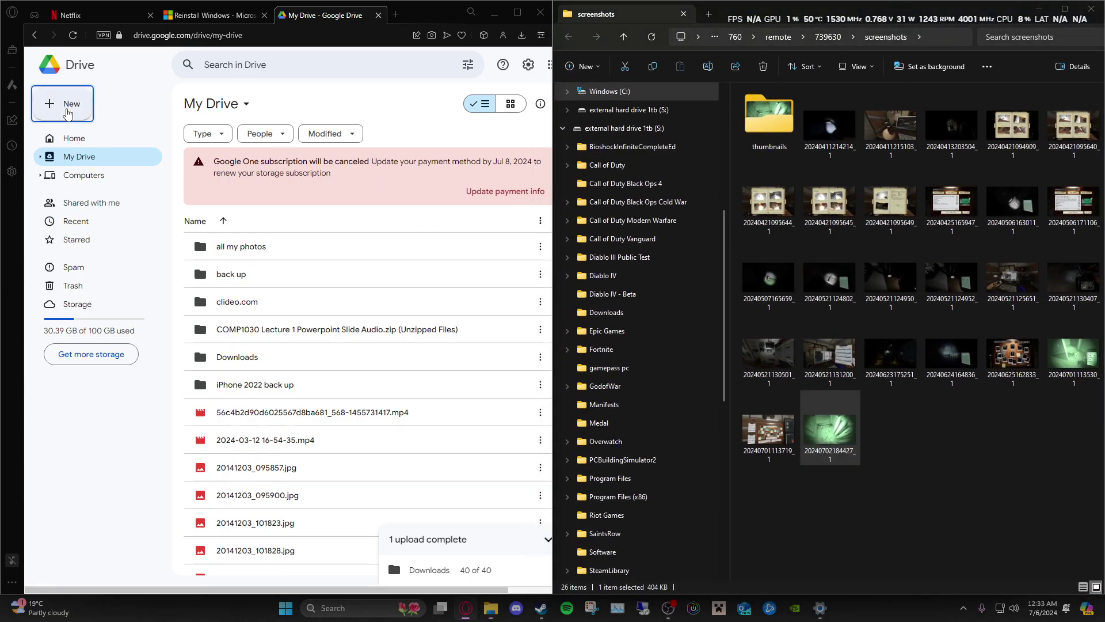
click(109, 149)
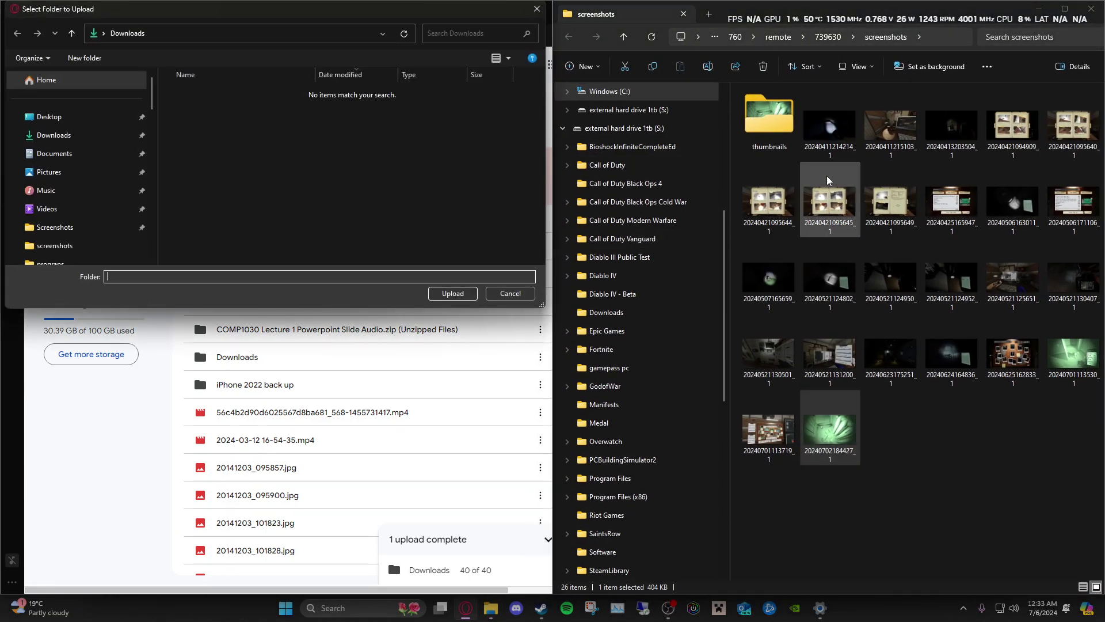
click(941, 37)
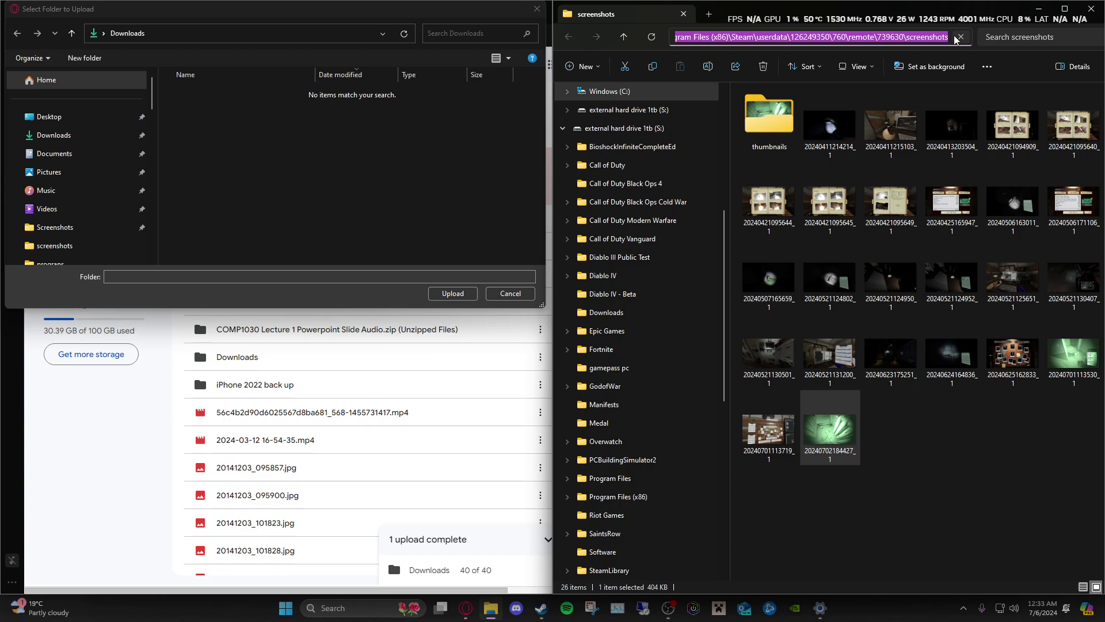
right_click(940, 40)
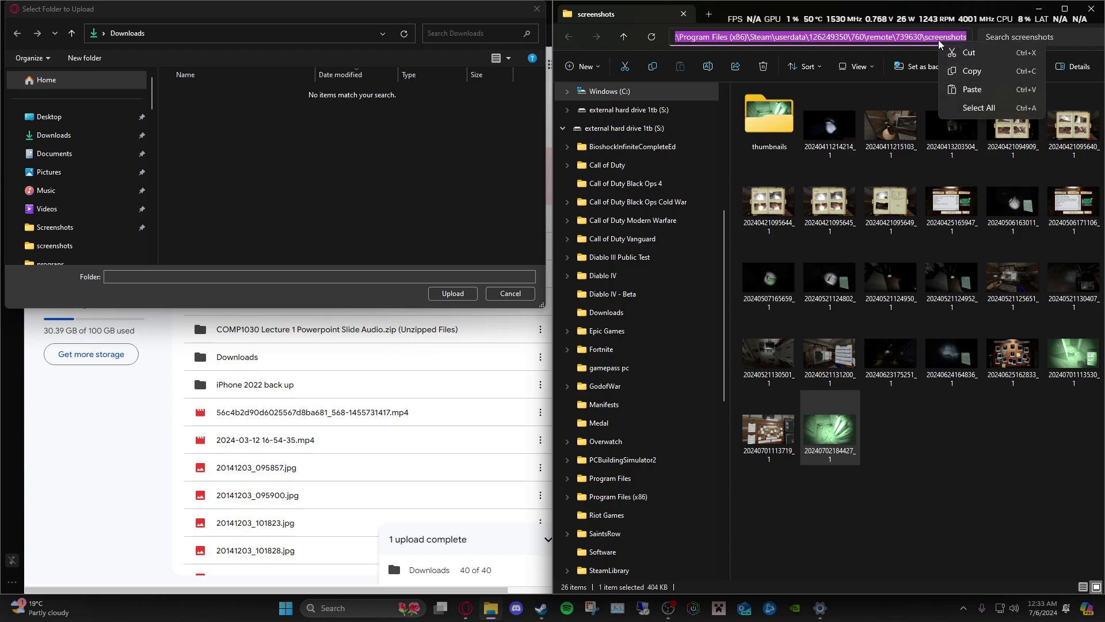
click(957, 71)
Step: Try to upload the Steam screenshots folder to My Drive using its copied path, confirming the upload to the site
click(198, 33)
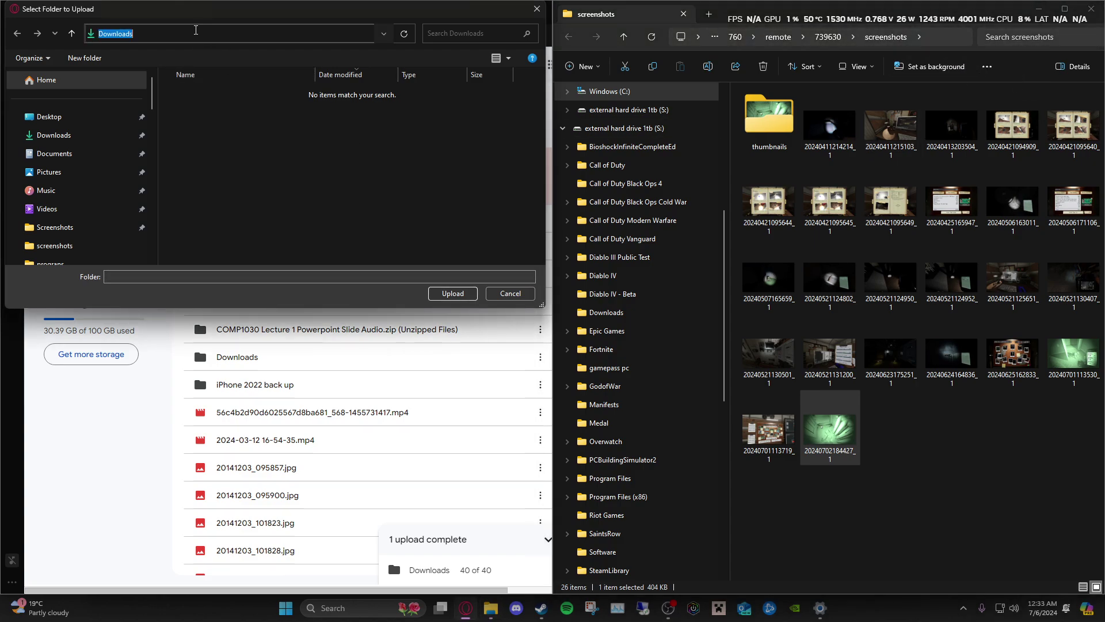
right_click(196, 31)
click(249, 81)
key(Return)
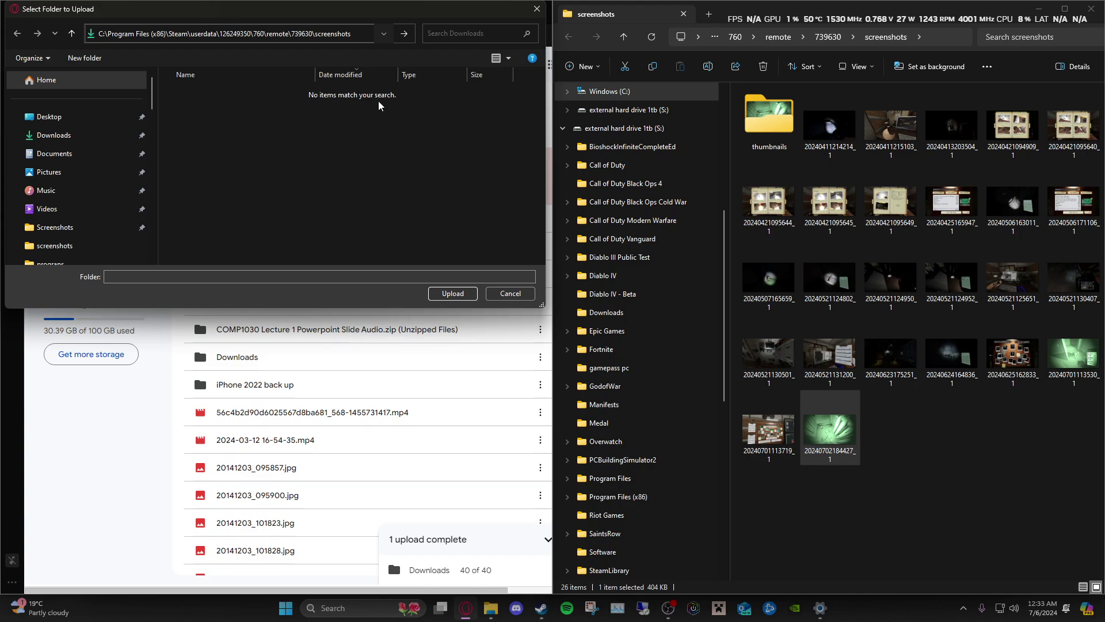
click(453, 293)
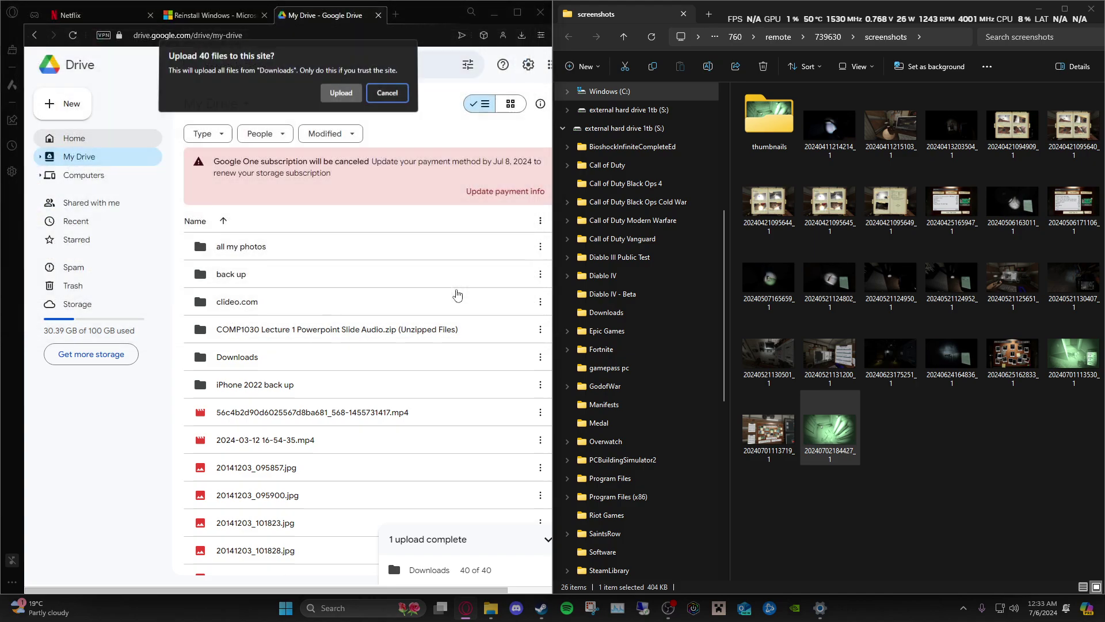
click(341, 92)
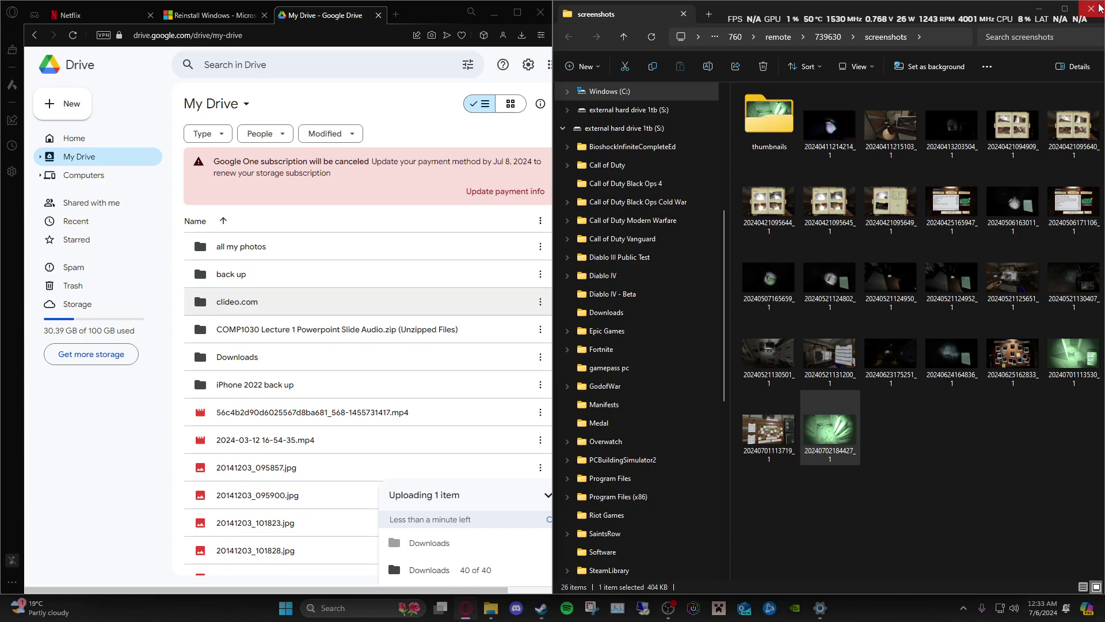
Step: Close the screenshots folder window and image preview, and minimize the Screenshot Manager and Steam
click(1093, 9)
click(974, 9)
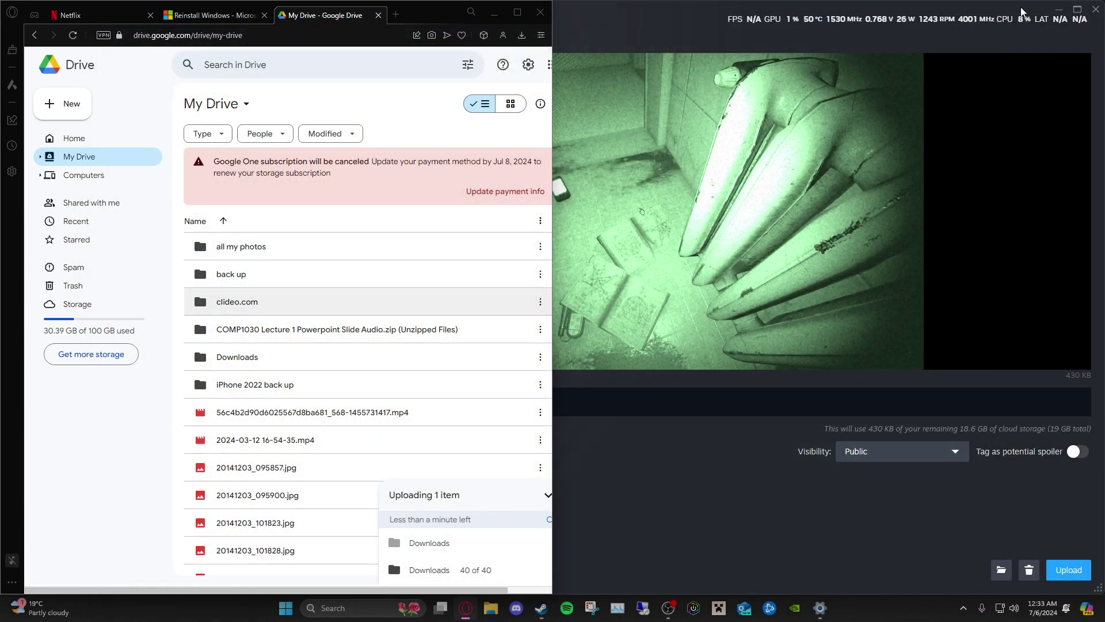
click(1058, 10)
click(1059, 9)
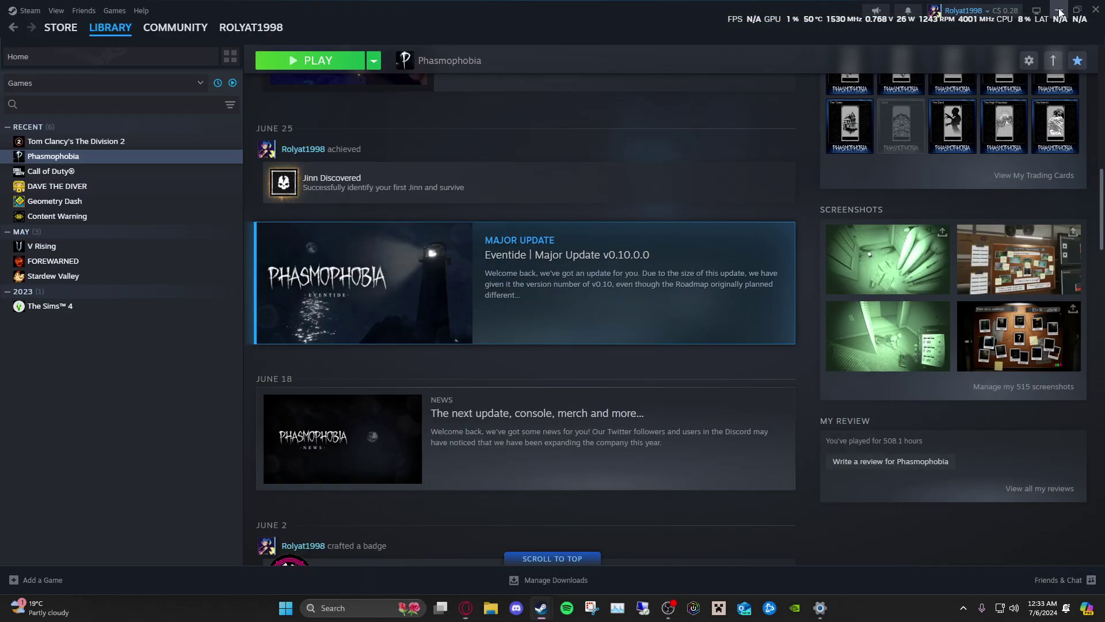
Step: Maximize the browser window with Google Drive, start reloading the page and cancel the reload
drag(436, 17, 755, 2)
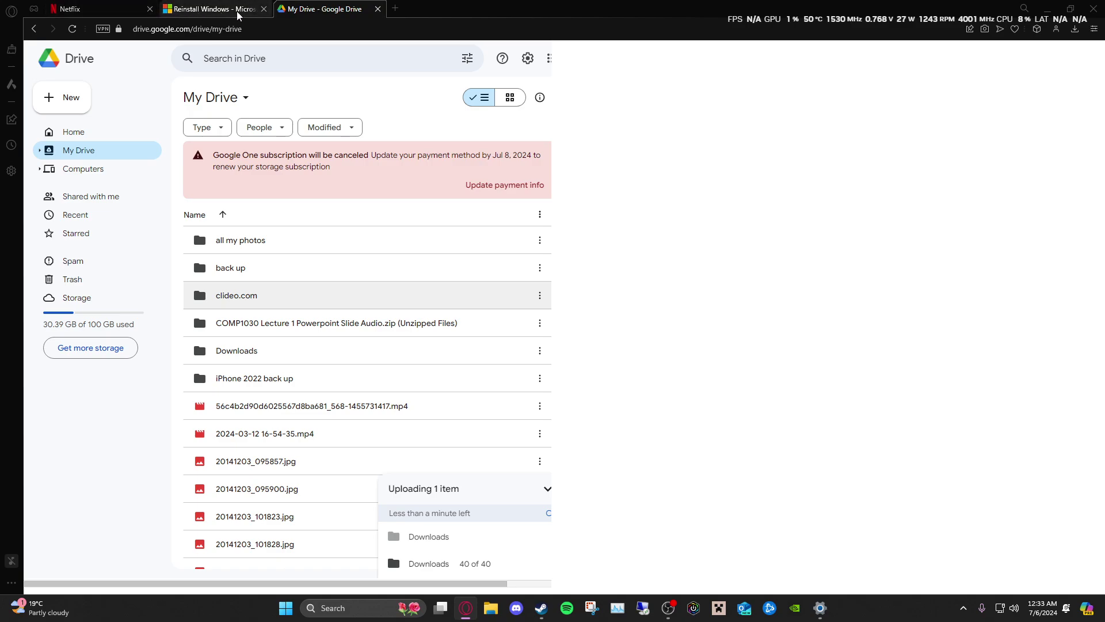
double_click(414, 7)
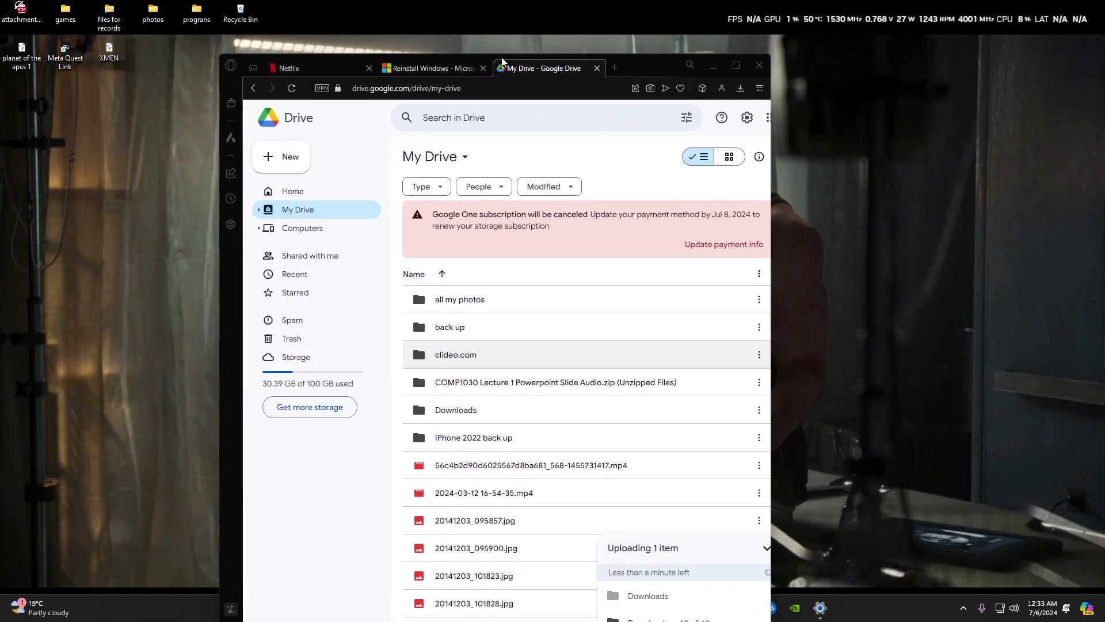
double_click(630, 71)
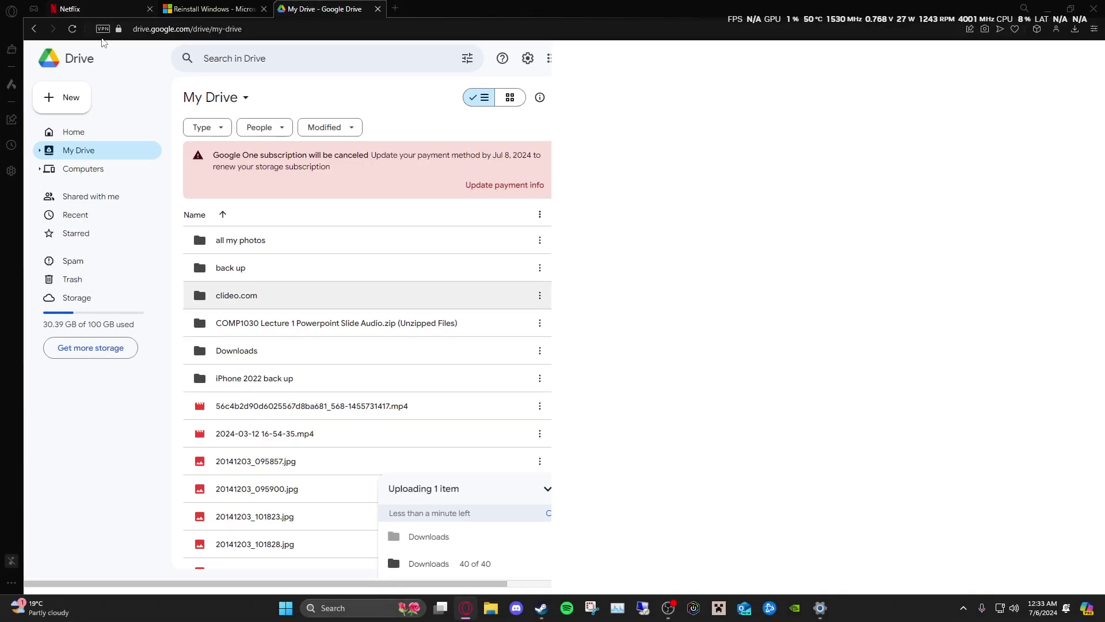
click(73, 31)
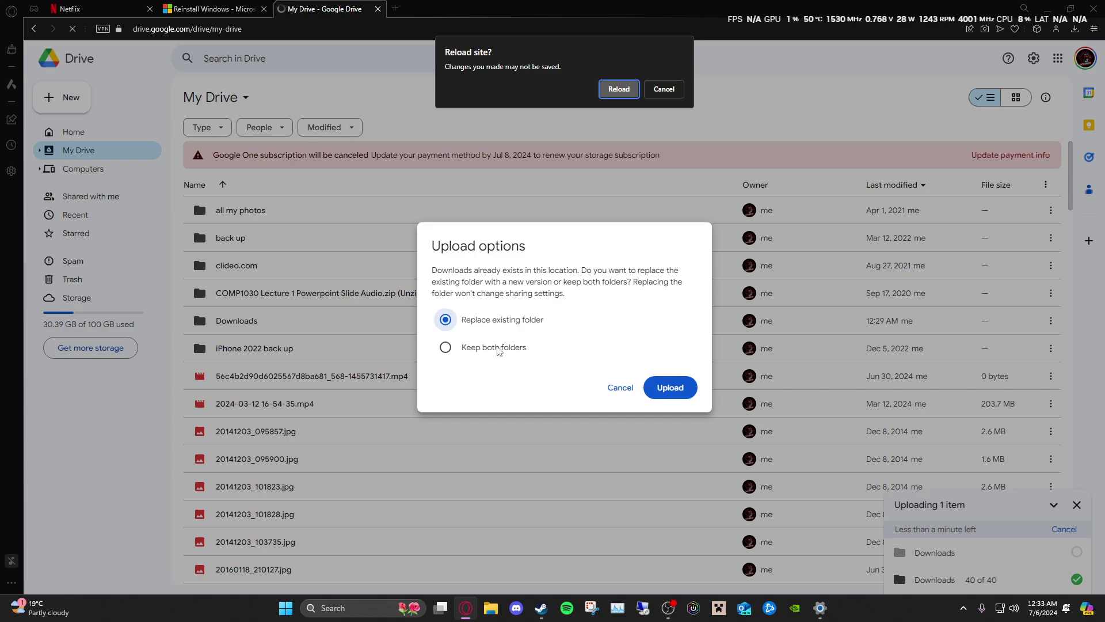
click(663, 89)
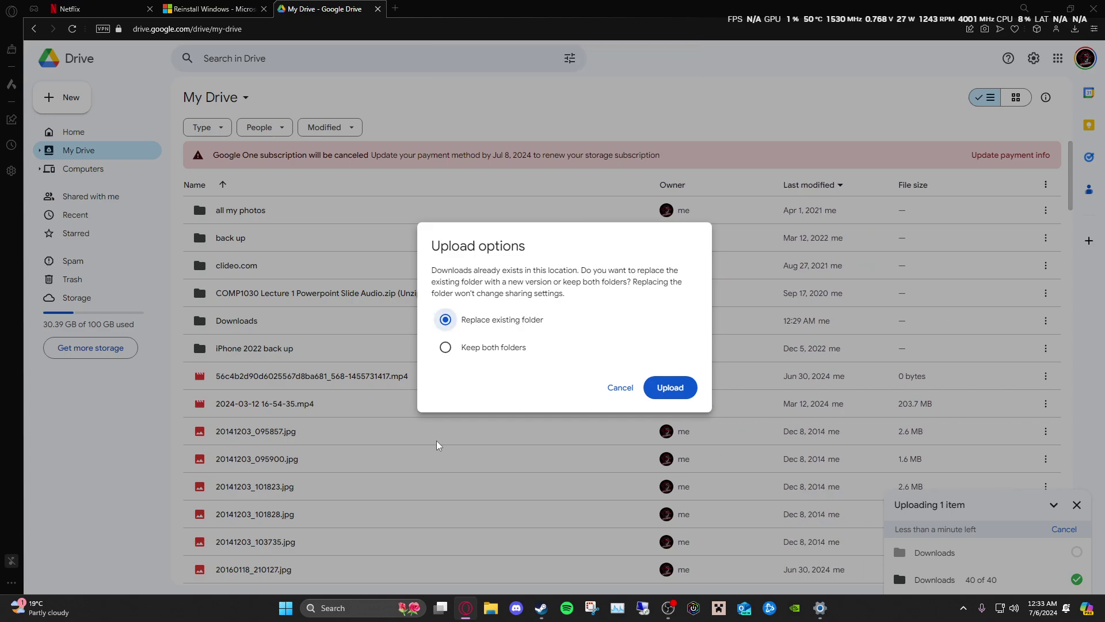
Step: Upload the Downloads folder to My Drive again with the option to keep both folders
click(481, 353)
click(670, 387)
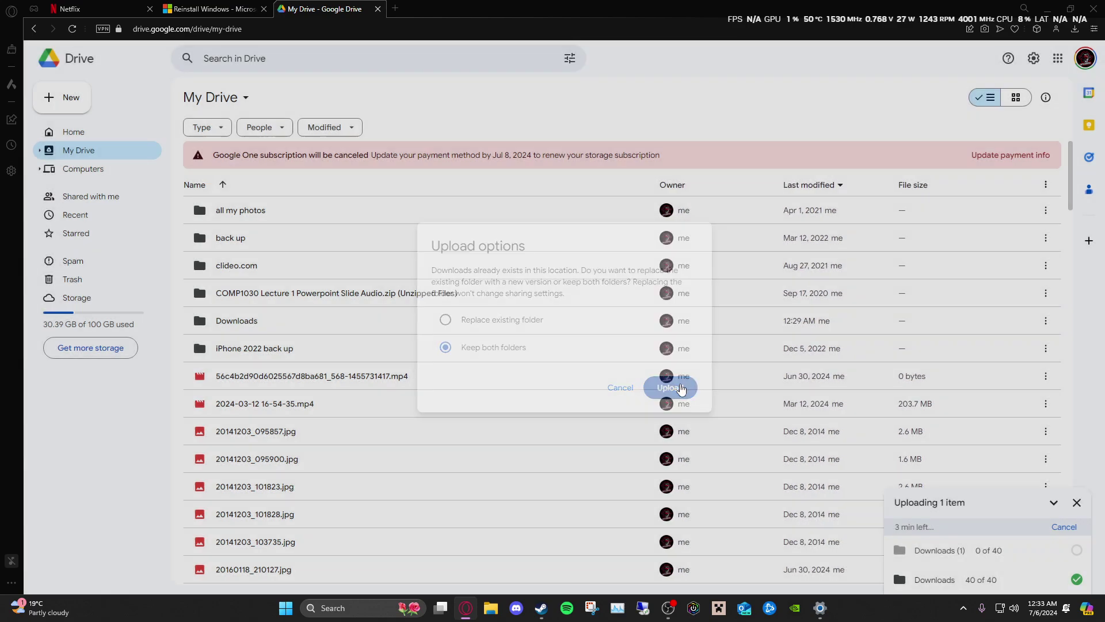
mouse_move(914, 550)
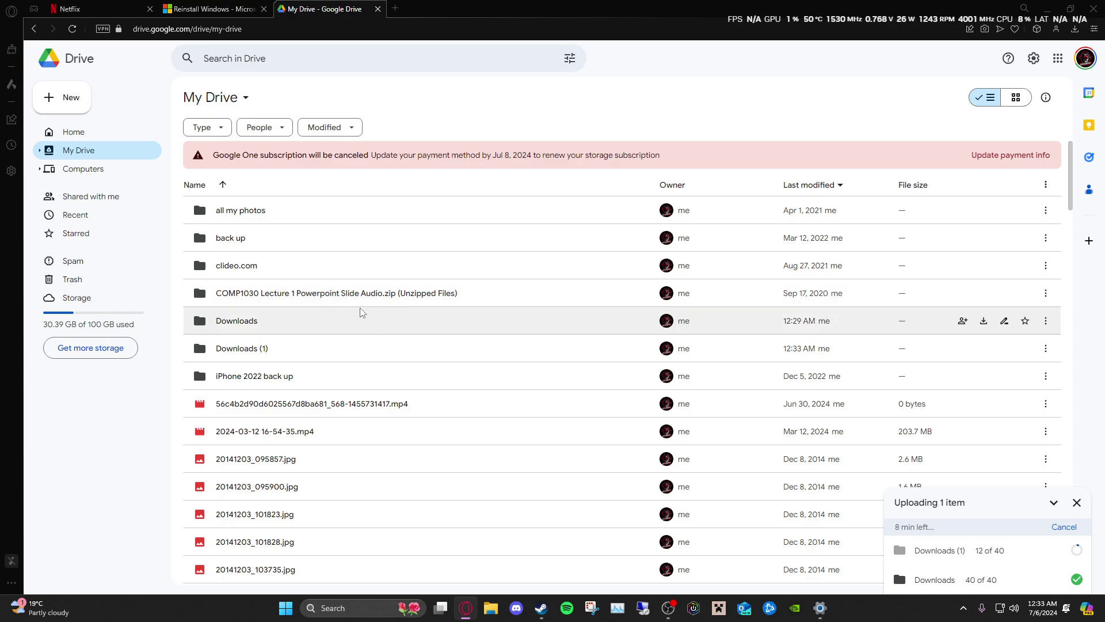
scroll(397, 302, down, 1)
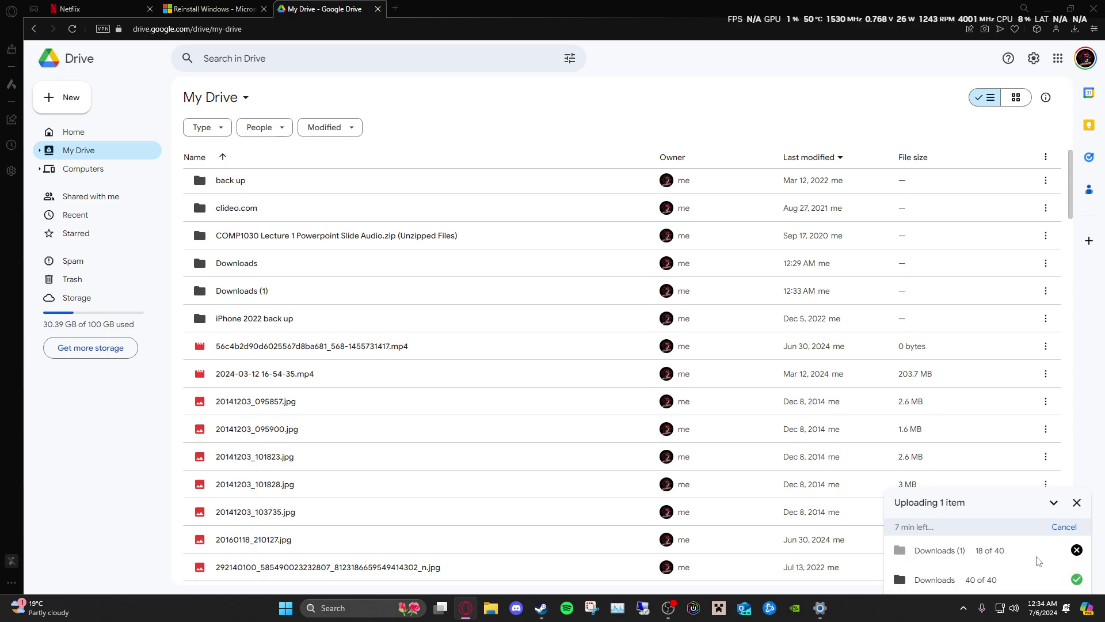
Step: Search Windows for "settings" and open the Settings app
click(820, 608)
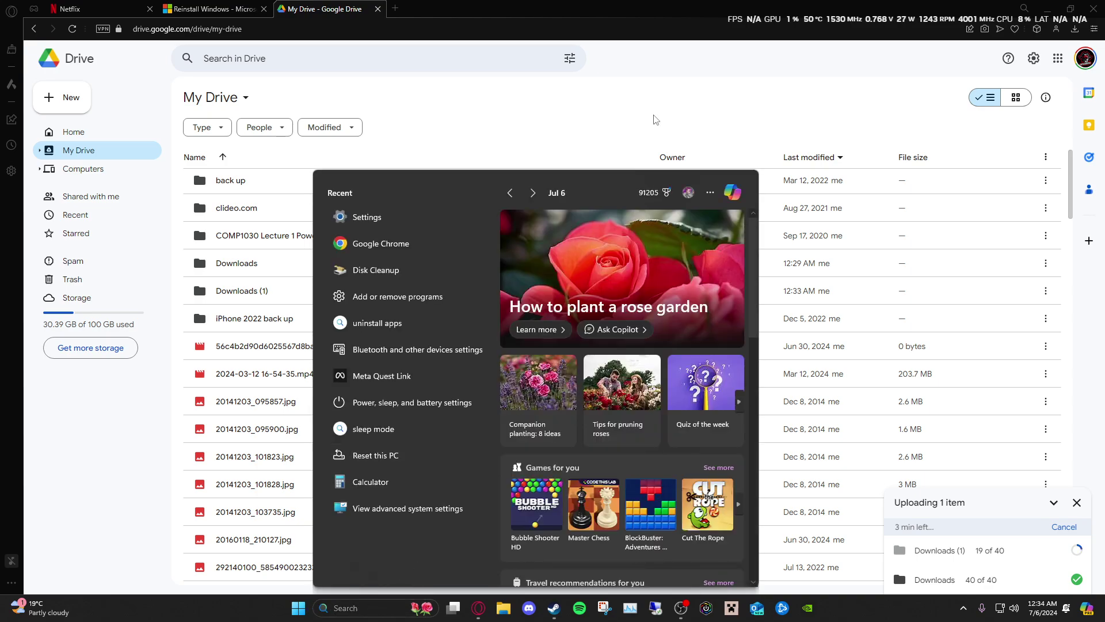
text(settim)
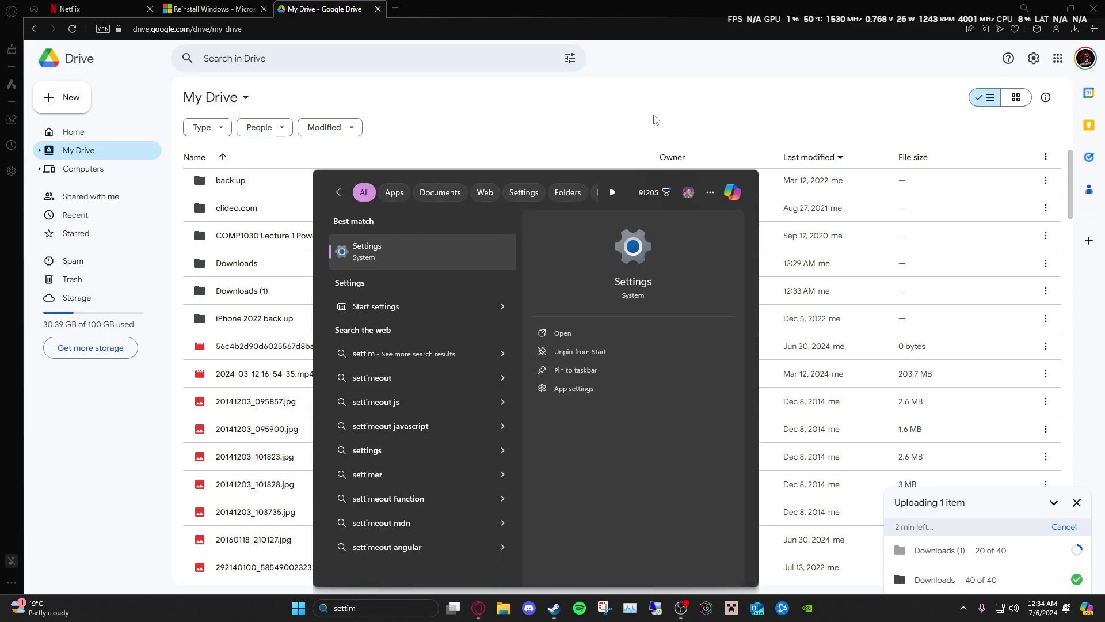
key(BackSpace)
text(ngs)
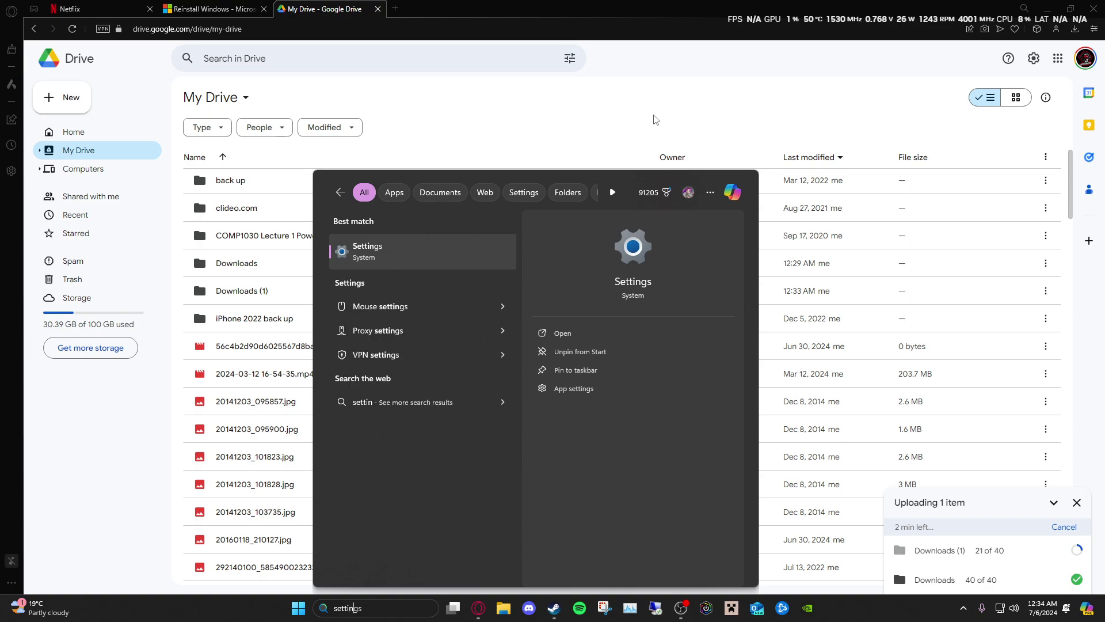
click(387, 251)
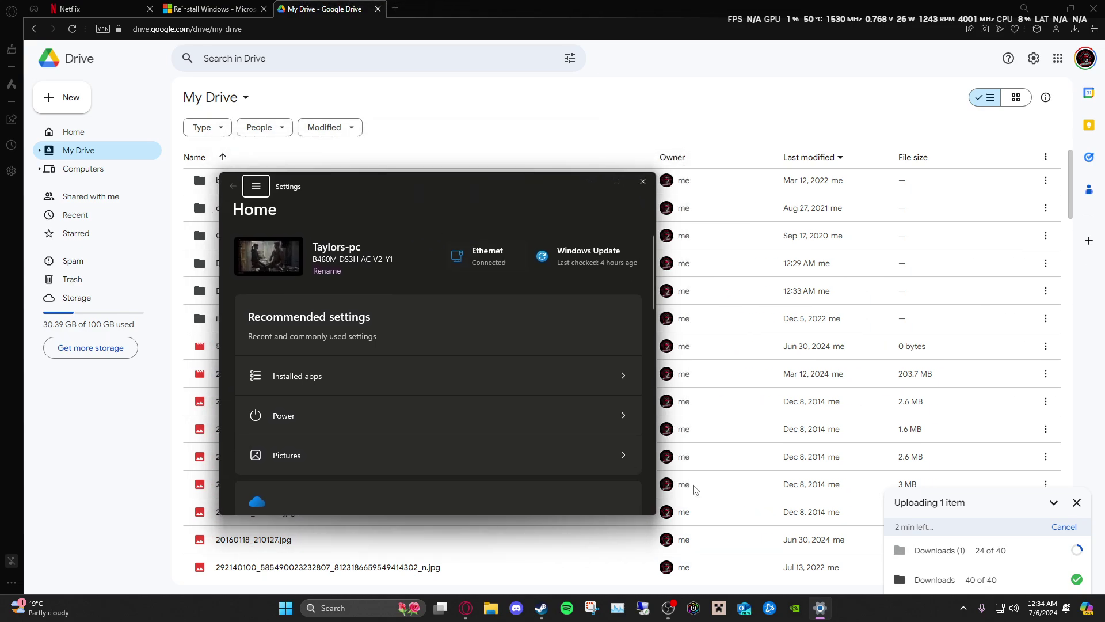
Step: Maximize the Settings window and open the Recovery page of the System settings
drag(454, 185, 437, 5)
click(58, 147)
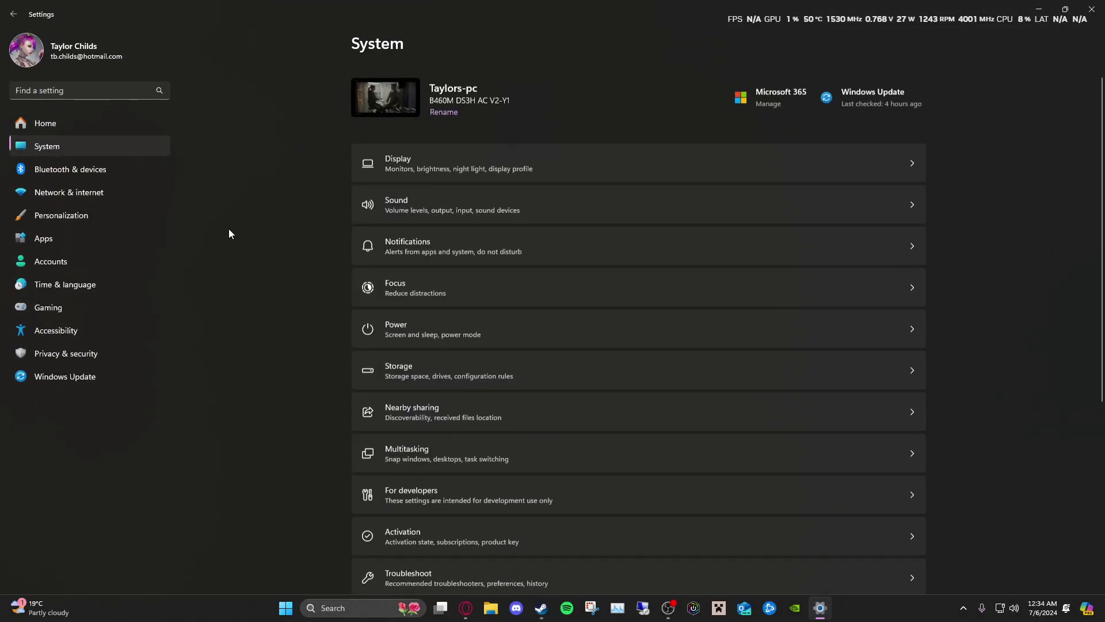
scroll(440, 243, down, 5)
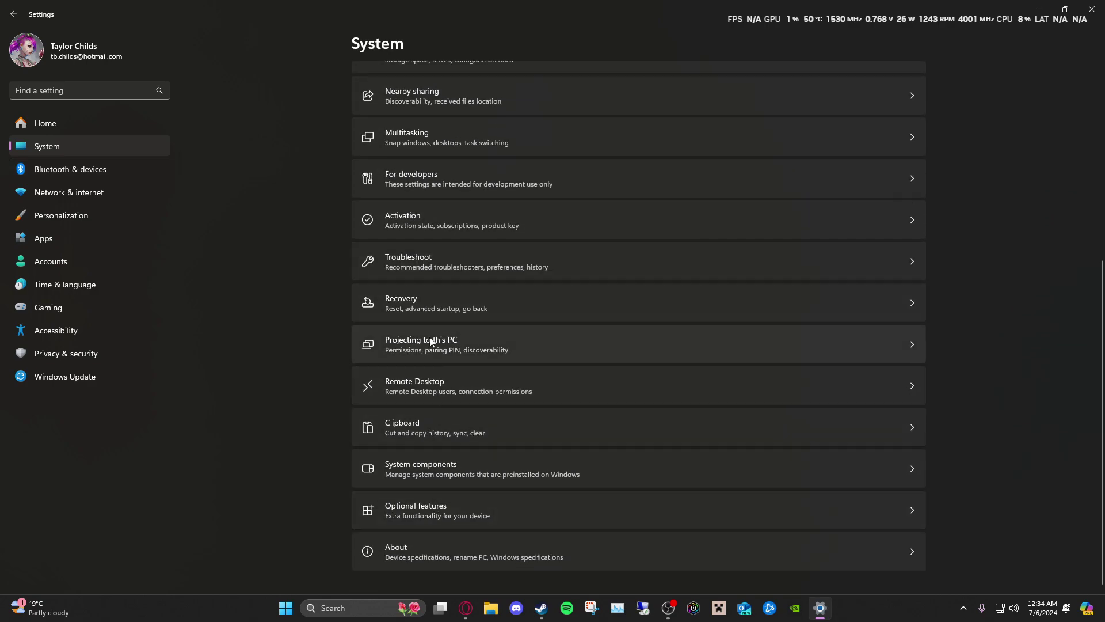
click(418, 310)
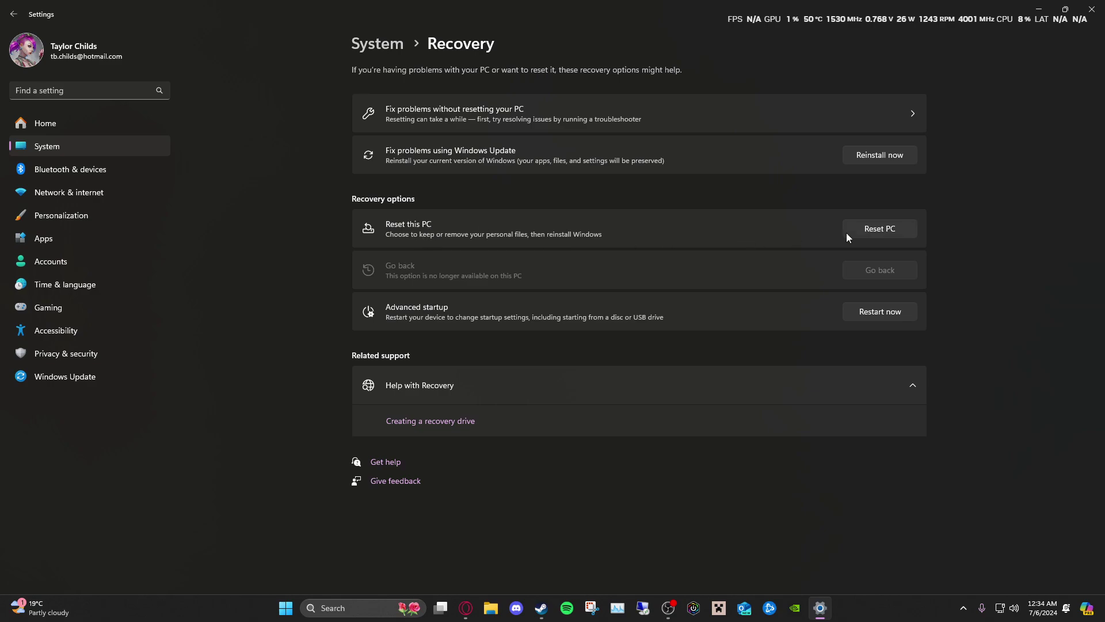
click(865, 230)
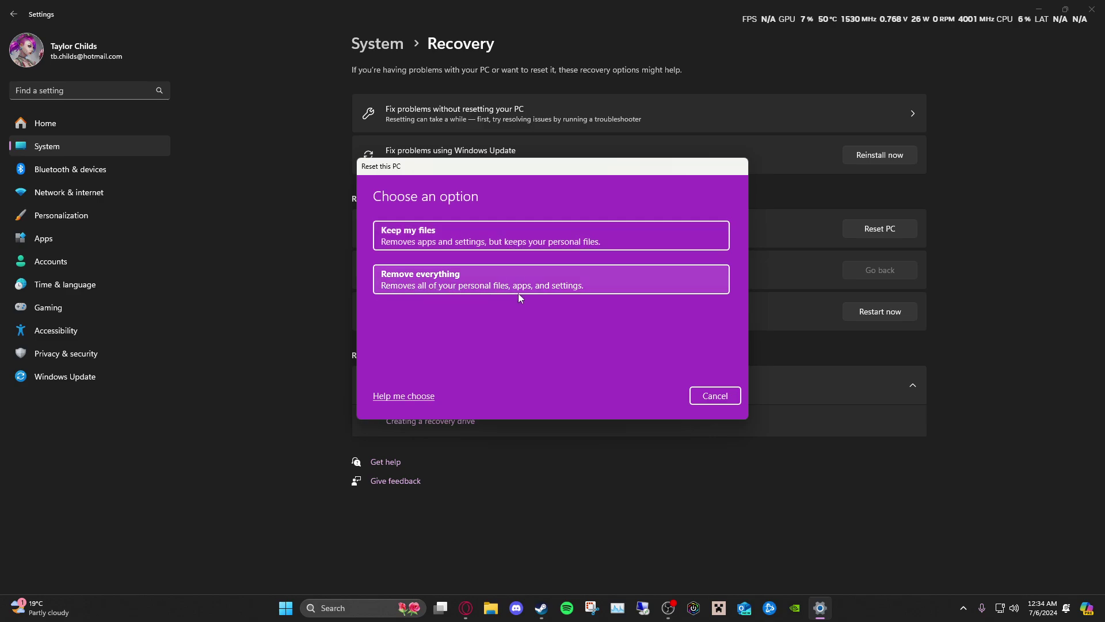
click(514, 278)
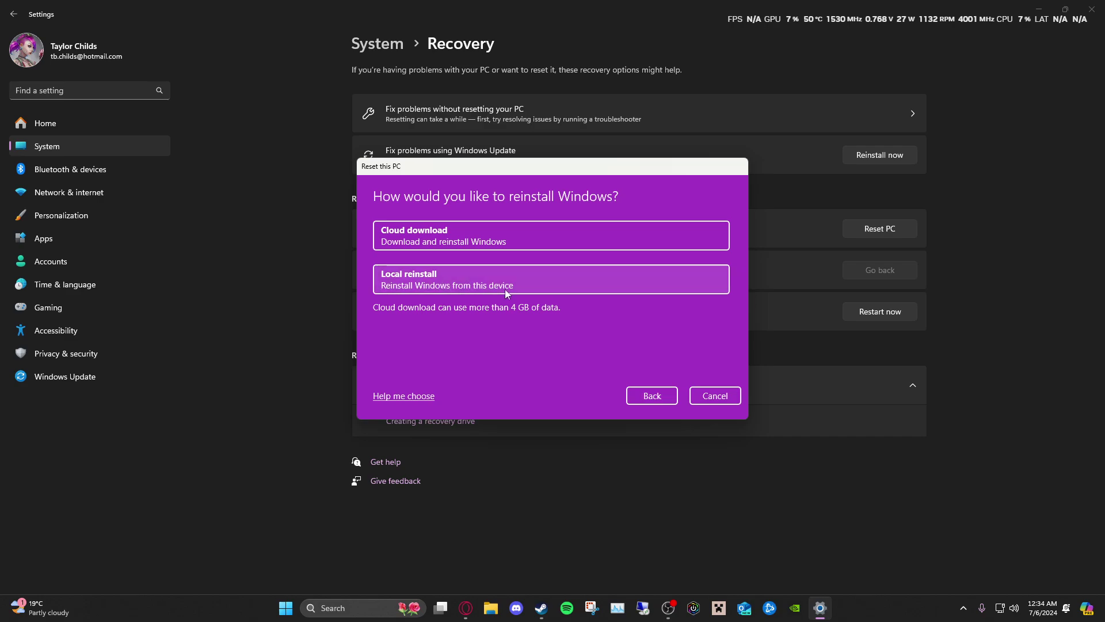
click(717, 395)
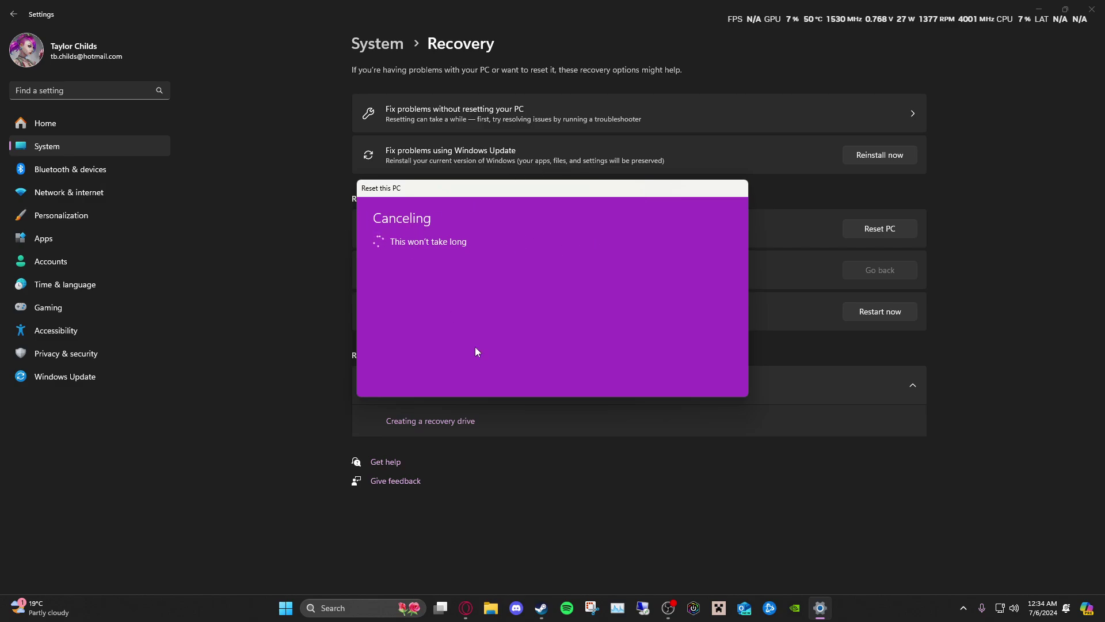
Step: Minimize Settings and place the reduced Google Drive window over the desktop, leaving the desktop icons accessible
key(alt+Tab)
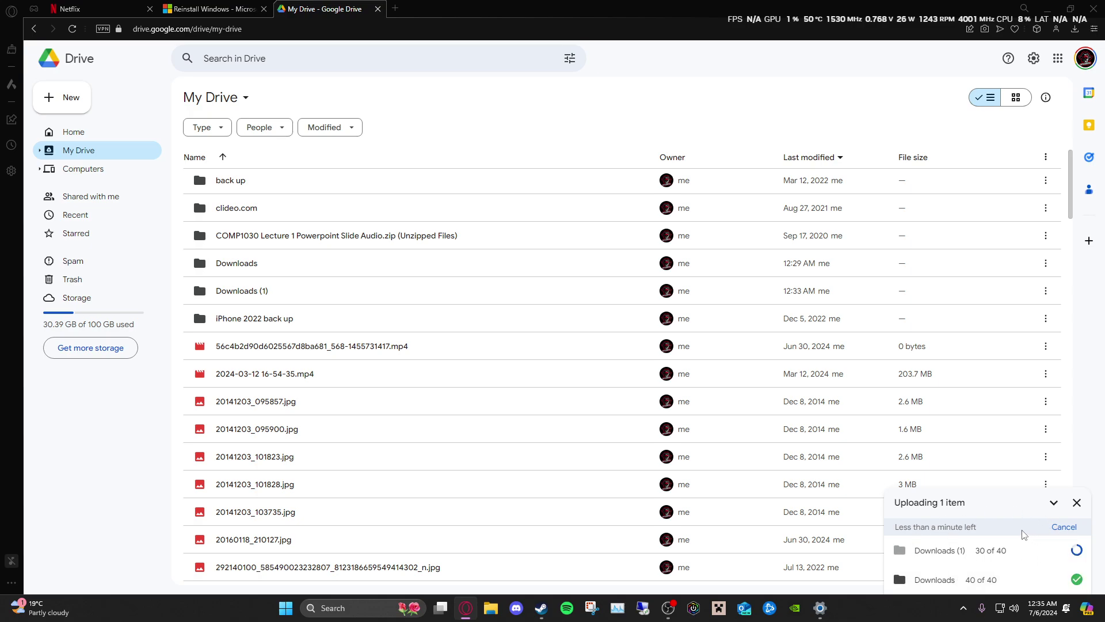
key(alt+Tab)
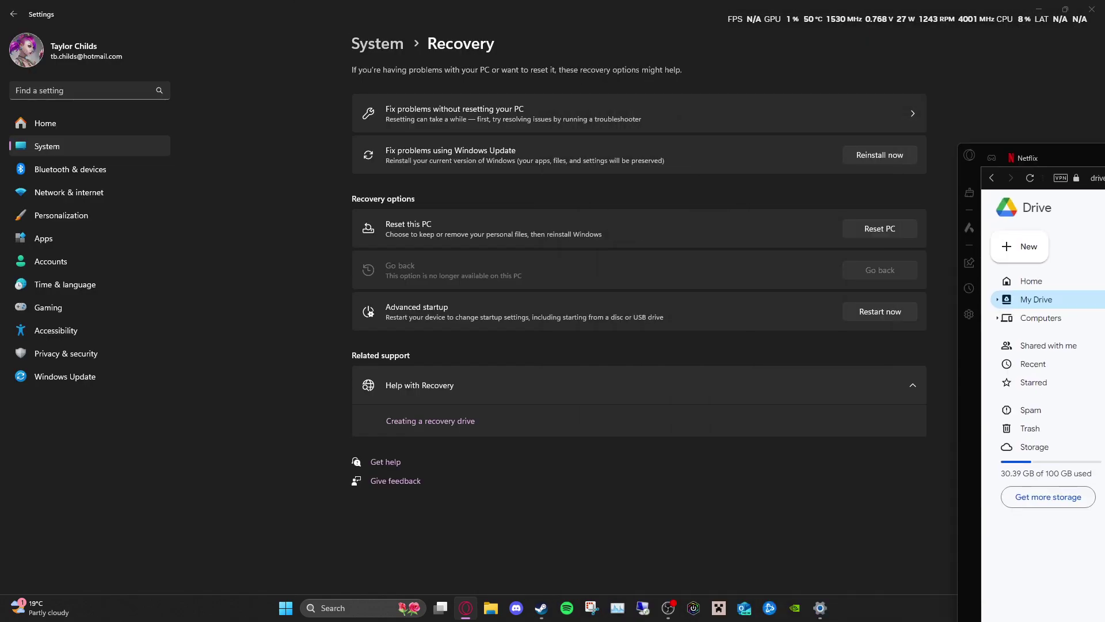
drag(1035, 158, 282, 101)
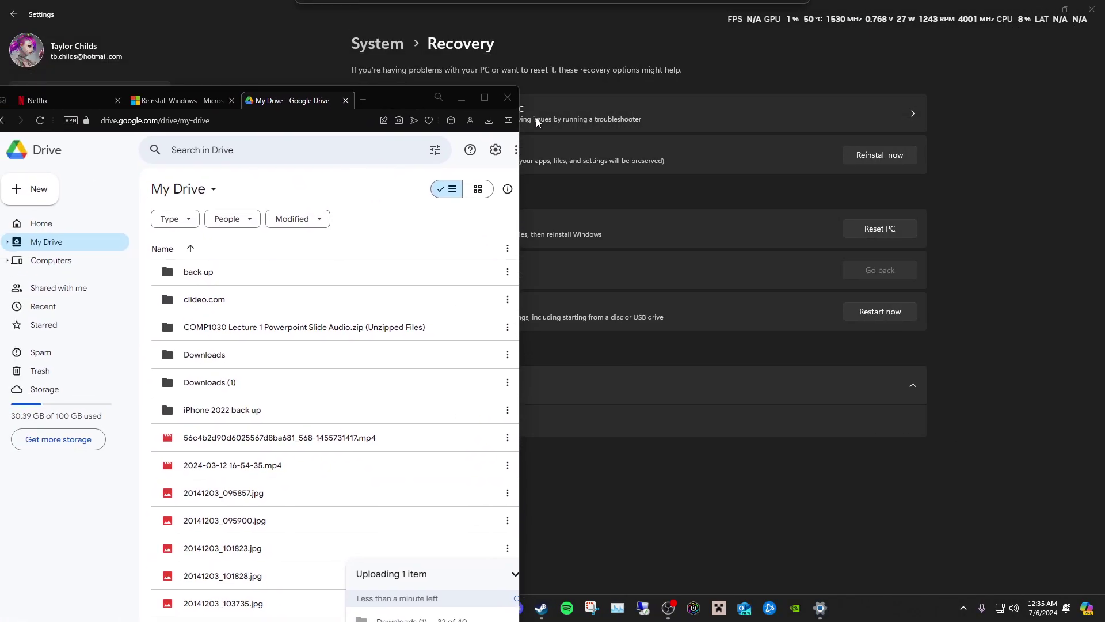
click(1039, 11)
drag(385, 95, 592, 81)
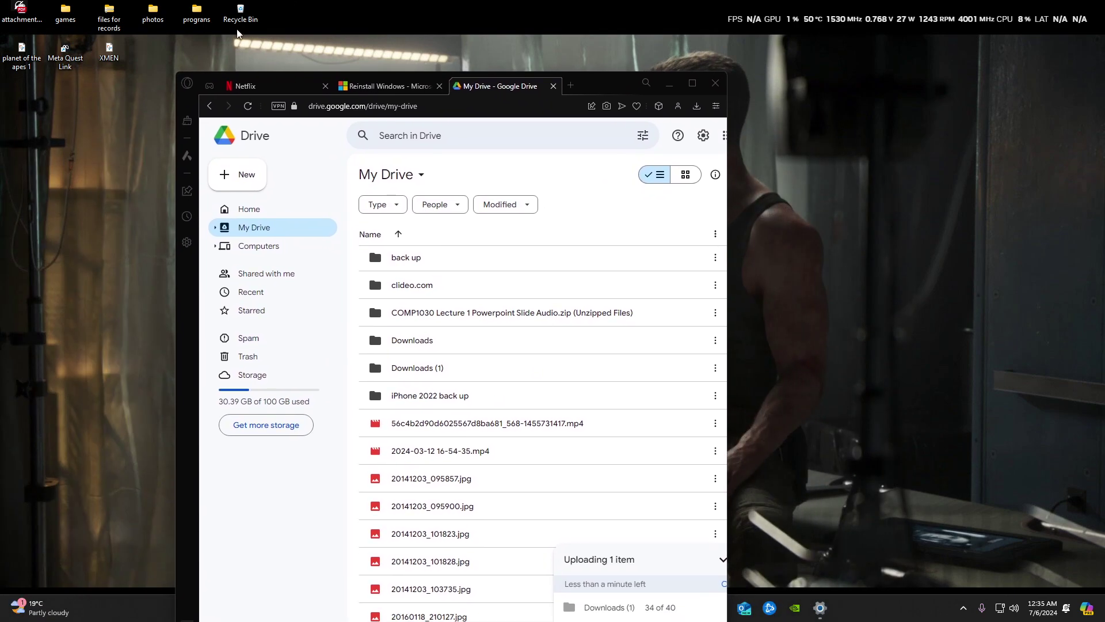
Step: Move the attachment_001 PDF to an empty area of the desktop and check the folder upload in the enlarged Google Drive window
click(23, 19)
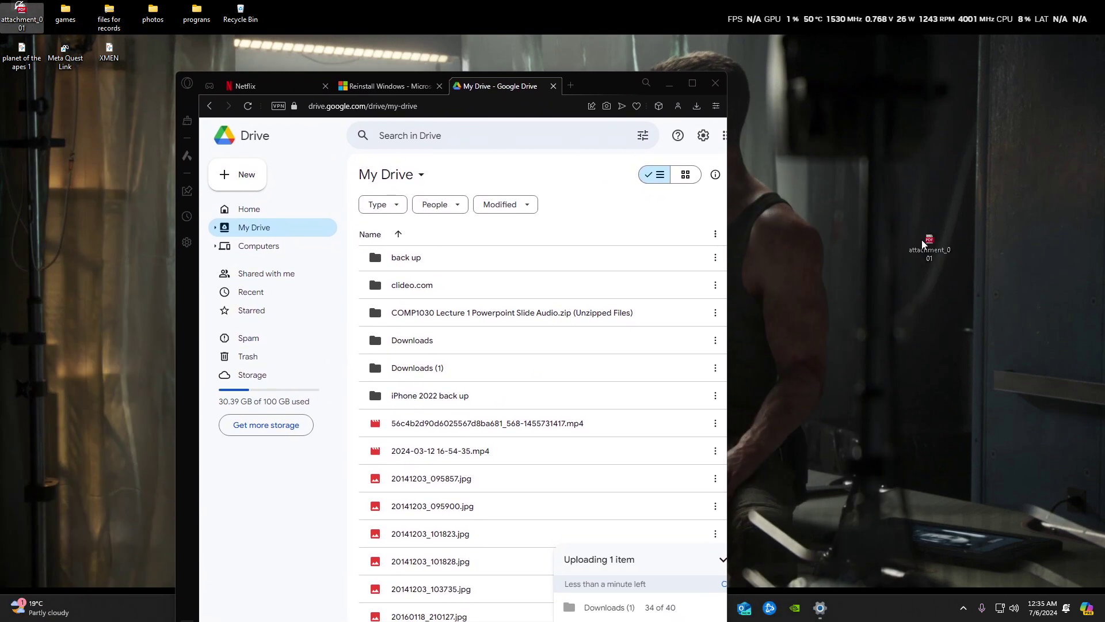
drag(922, 243, 896, 244)
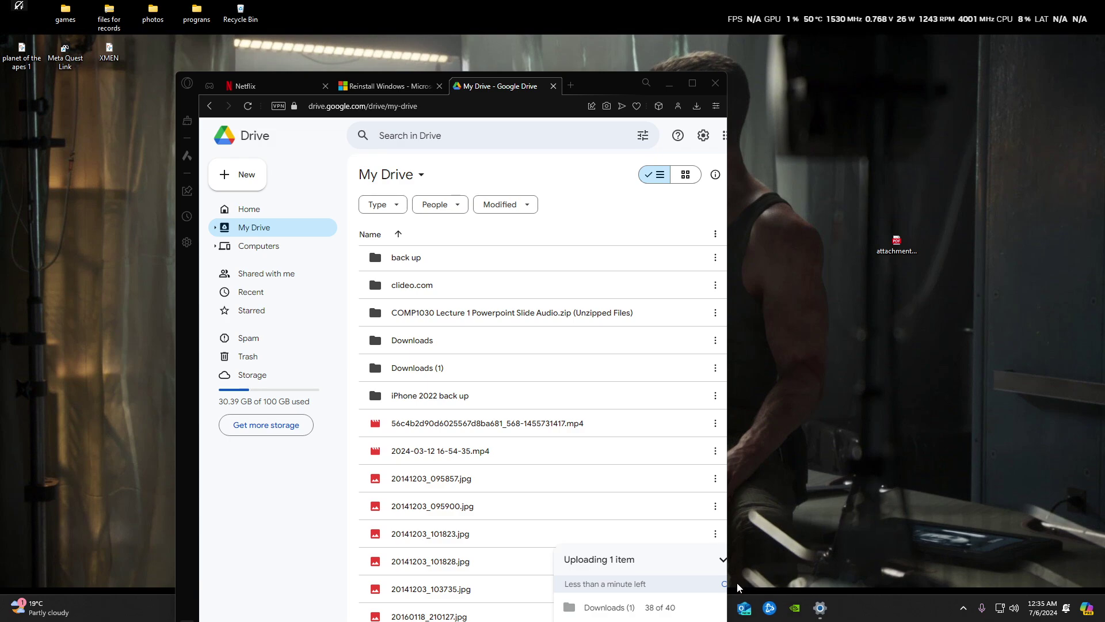
drag(610, 86, 618, 5)
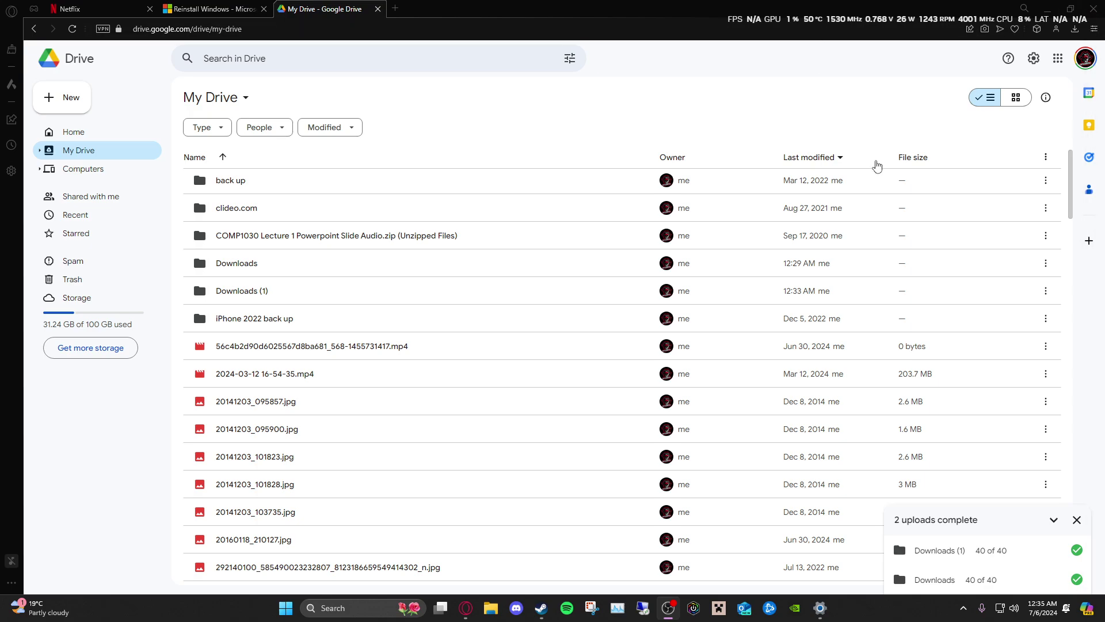
double_click(666, 4)
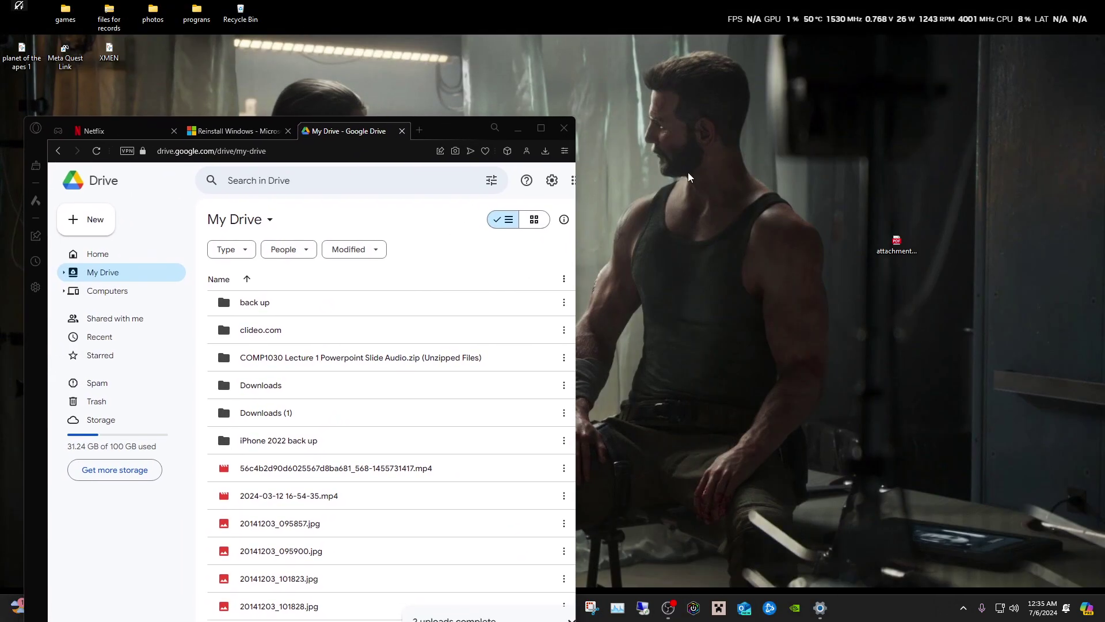
Step: Upload the attachment_001 PDF and XMEN.png from the desktop to My Drive and close the browser
drag(882, 252, 421, 319)
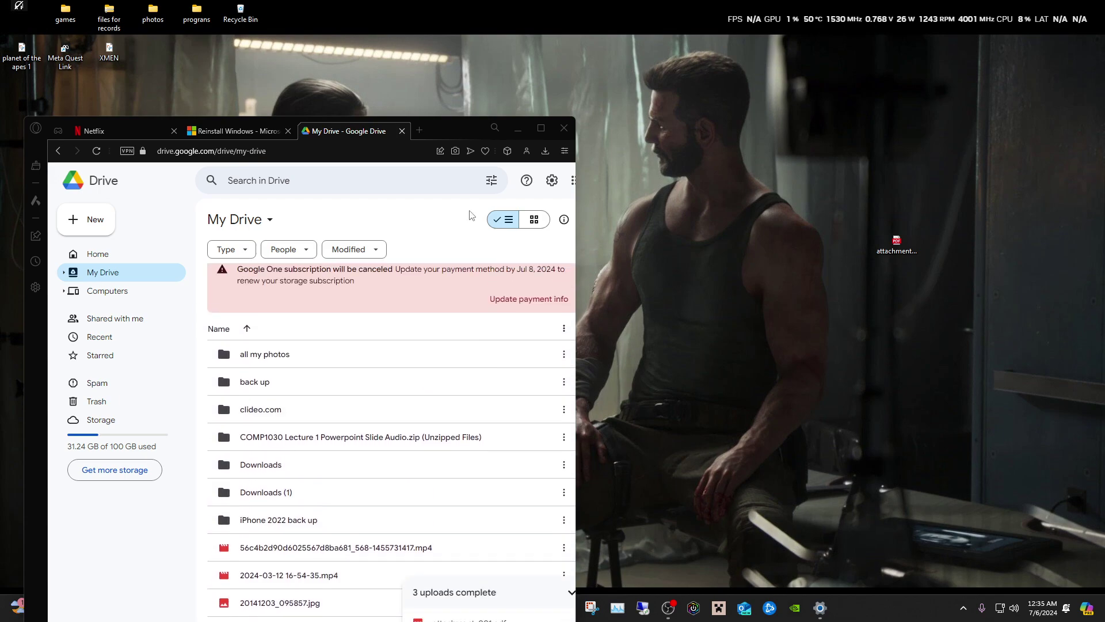
drag(108, 49, 420, 424)
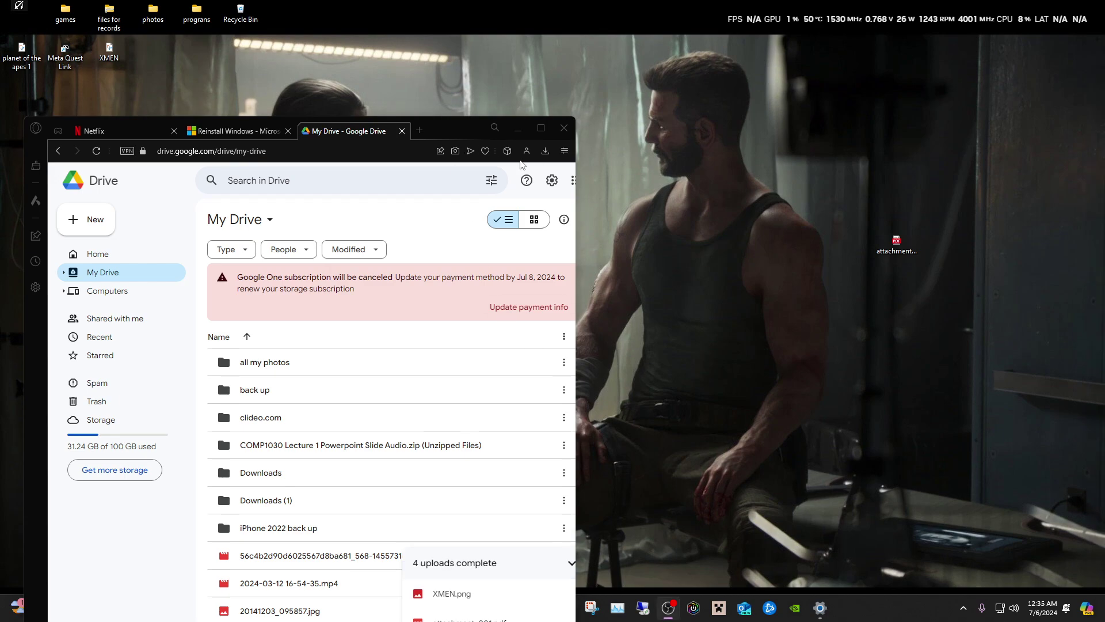
click(563, 129)
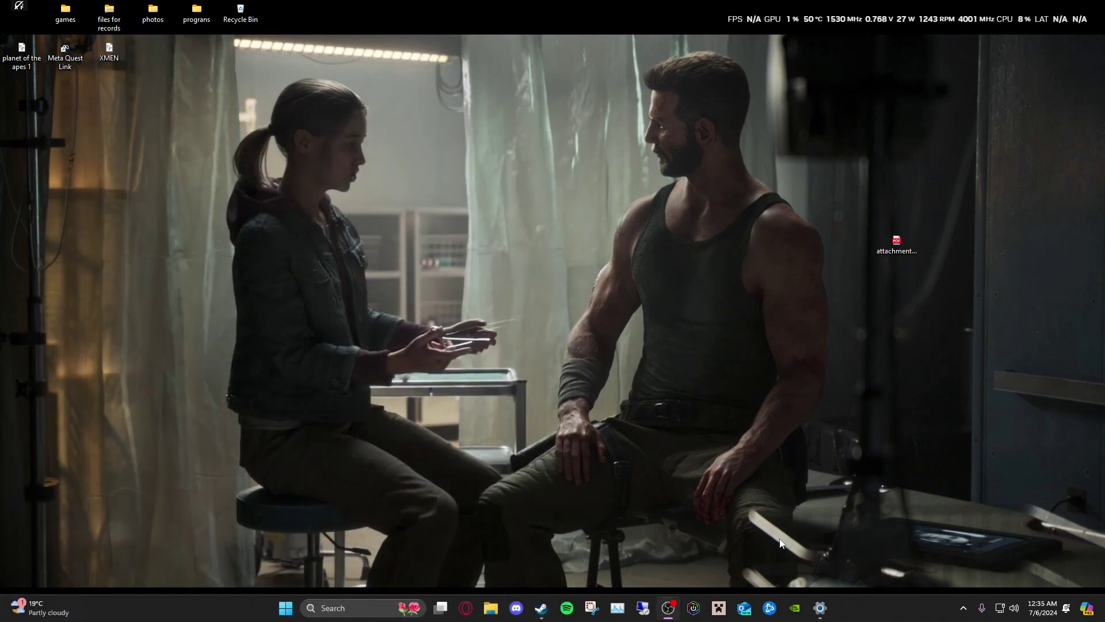
Step: Bring Settings back up and reopen the Recovery page of the System settings
click(822, 613)
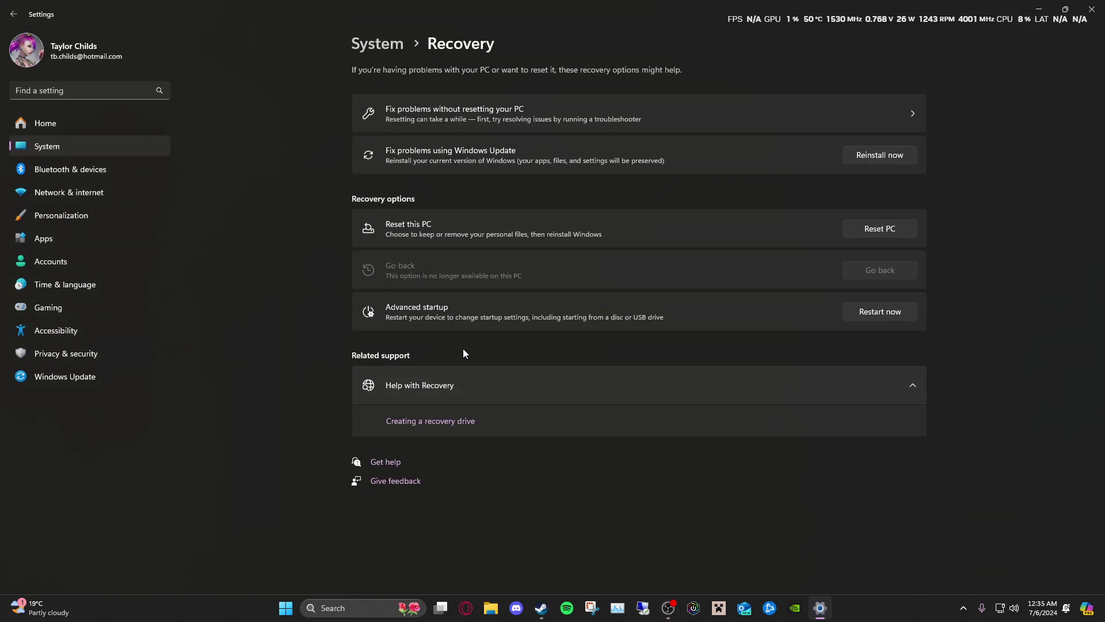
click(68, 144)
scroll(412, 401, down, 5)
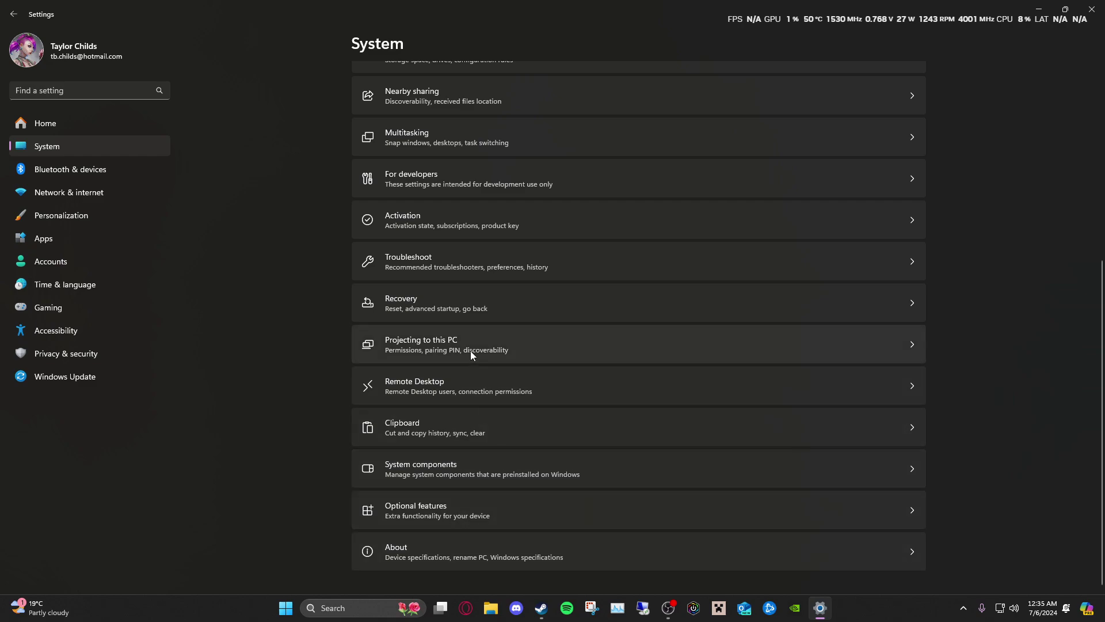
click(474, 312)
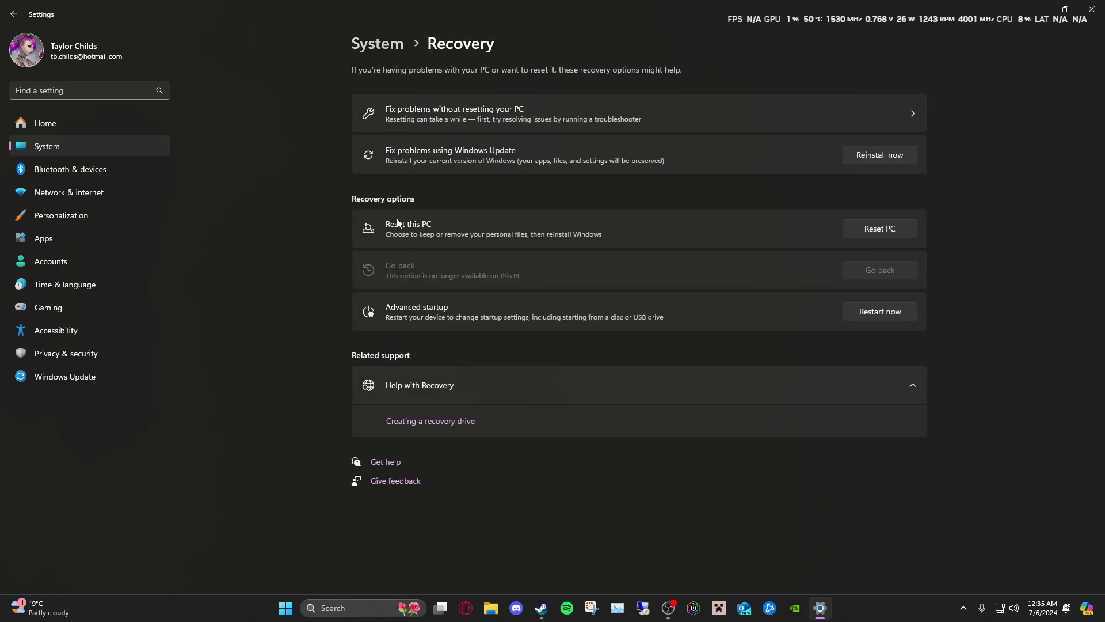
Step: Start resetting the PC with Remove everything and Local reinstall, accepting the additional settings without cleaning the drive
click(868, 229)
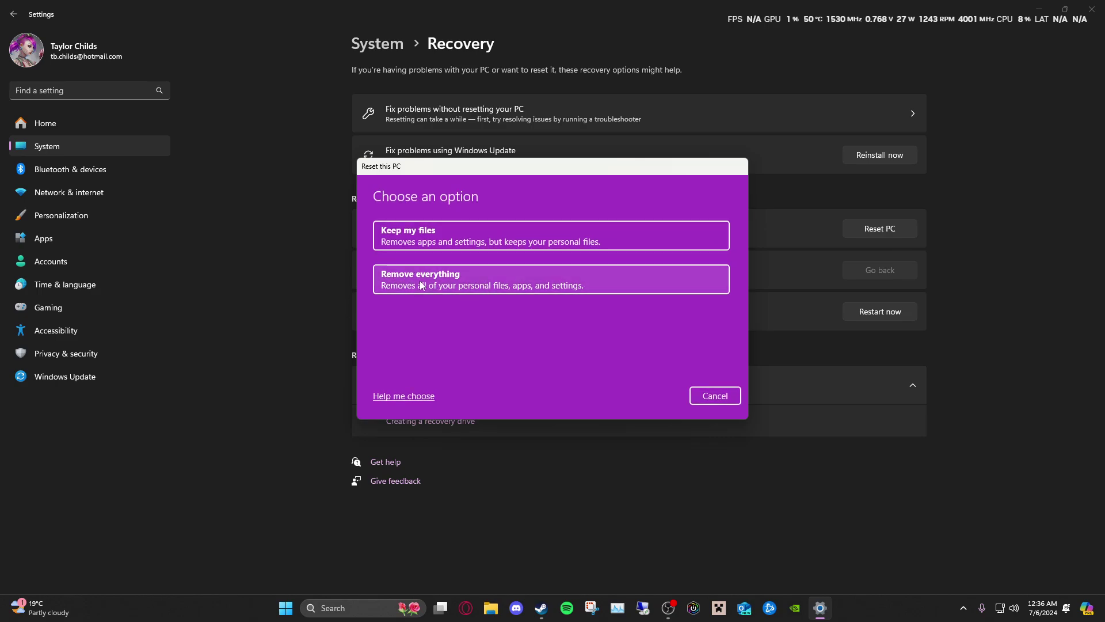
click(476, 276)
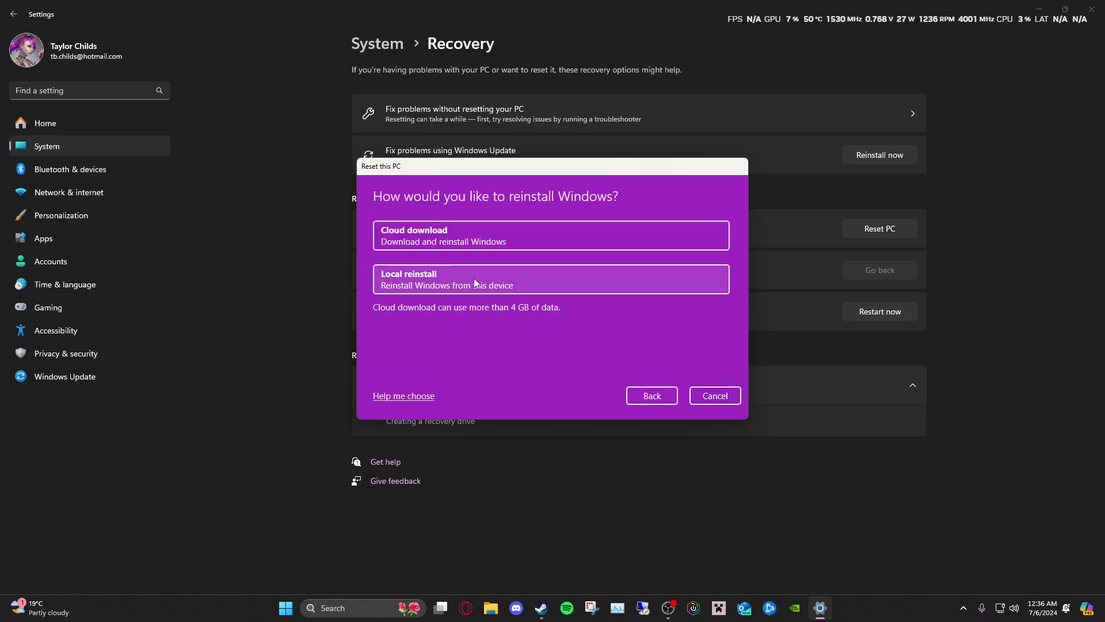
click(472, 282)
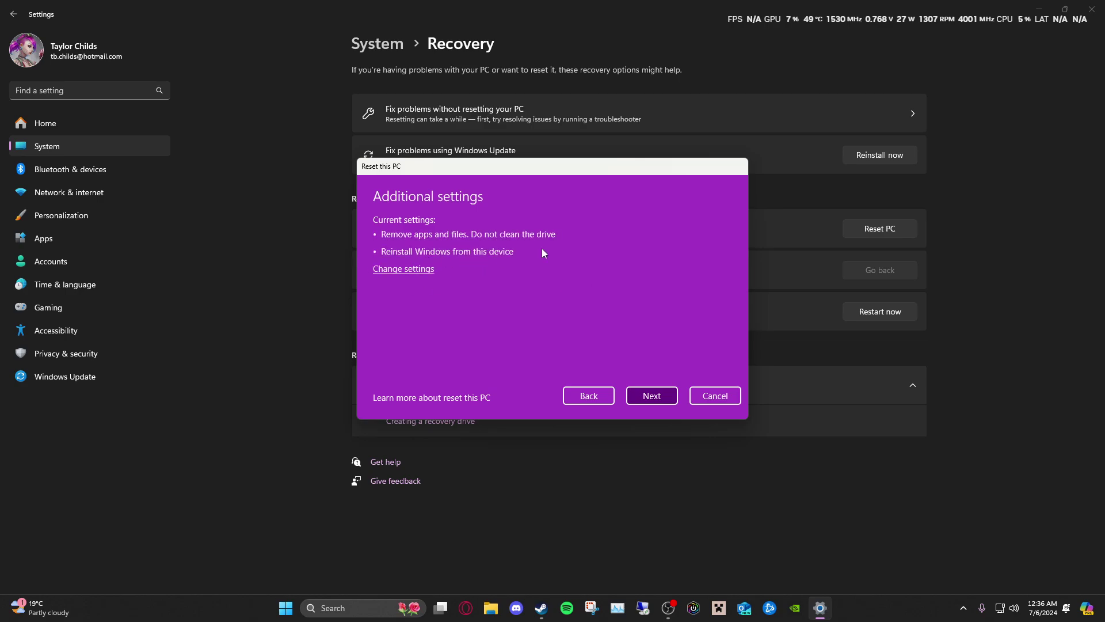
click(660, 397)
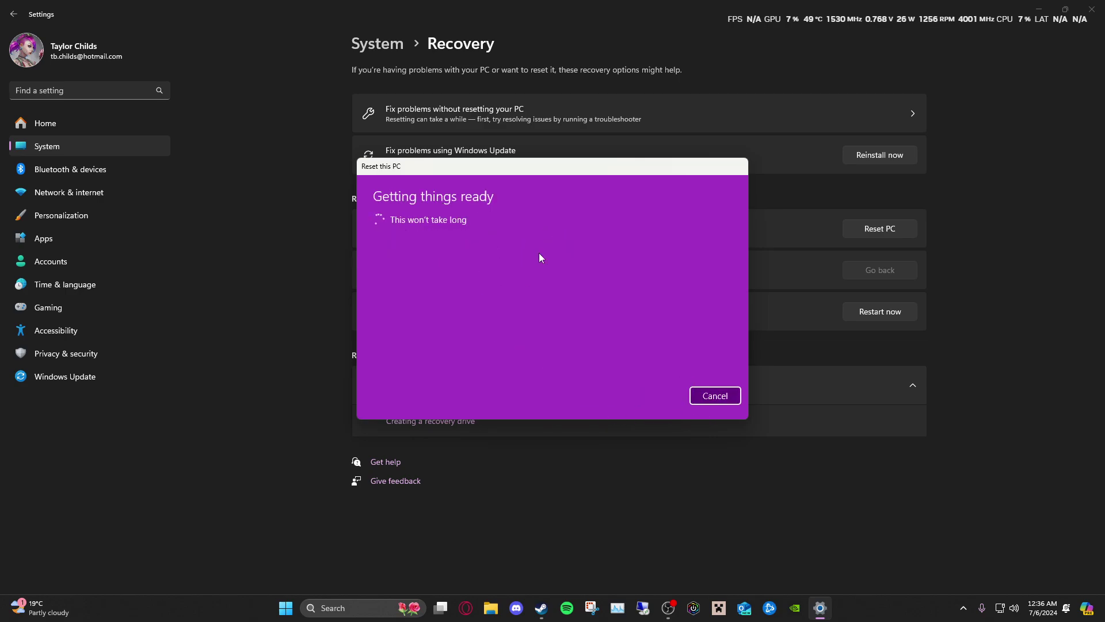